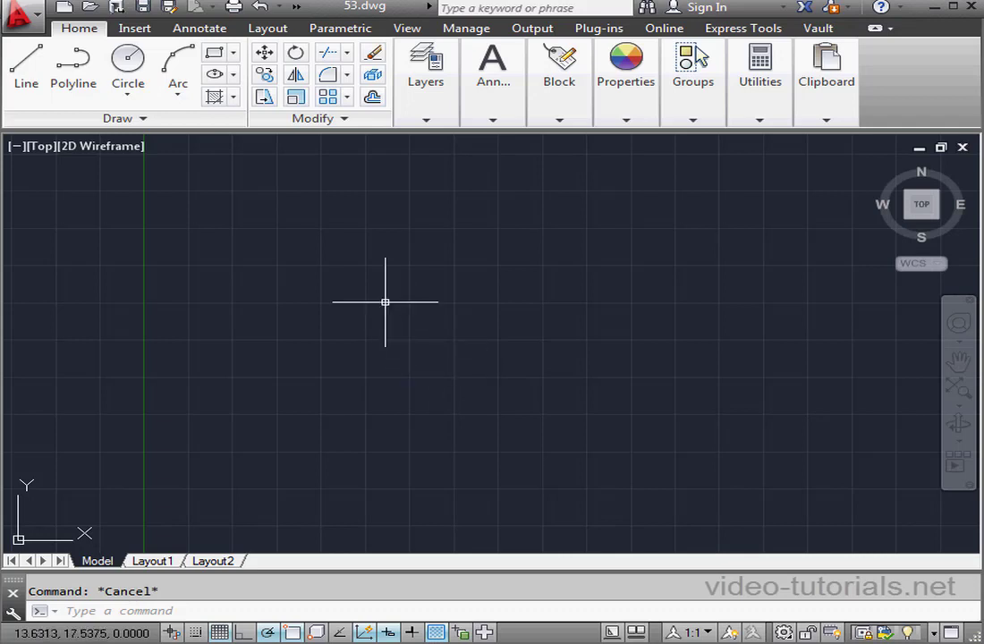
# - Draw a large circle with a radius of about 9.81 in the middle of the drawing area
pyautogui.click(128, 61)
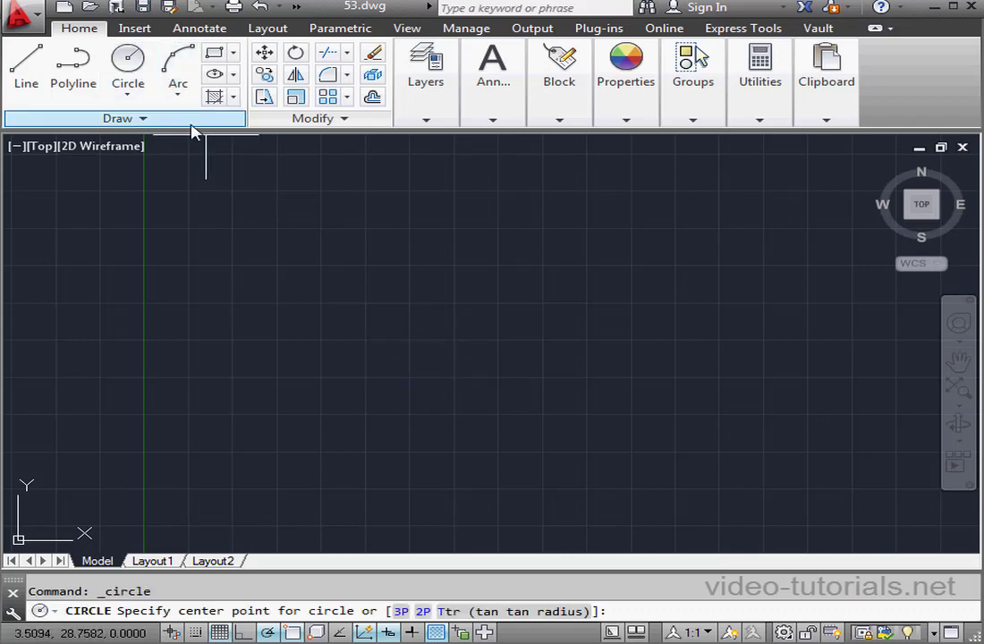
pyautogui.click(467, 366)
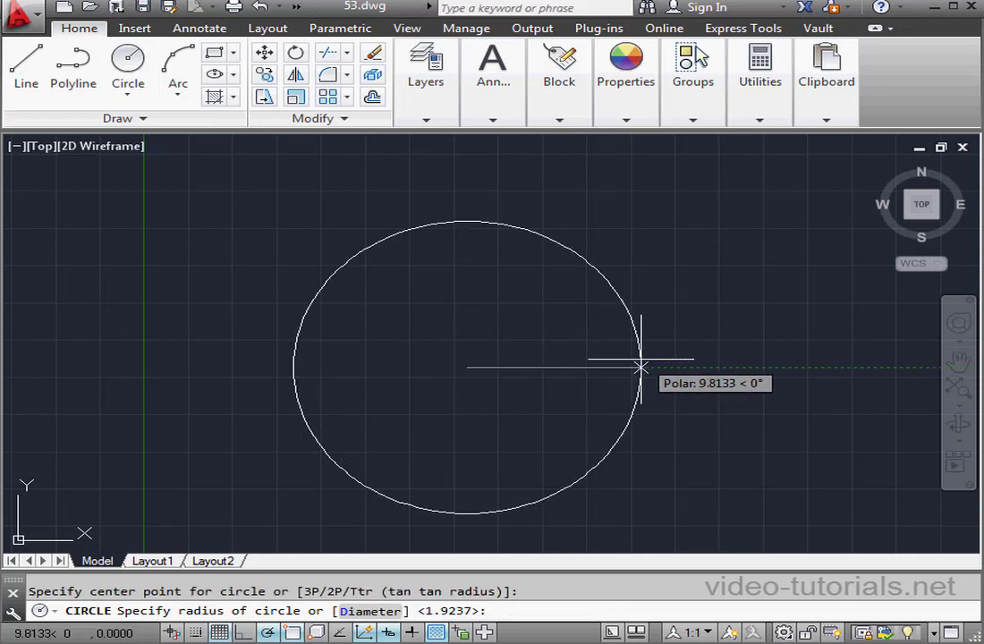
pyautogui.click(641, 367)
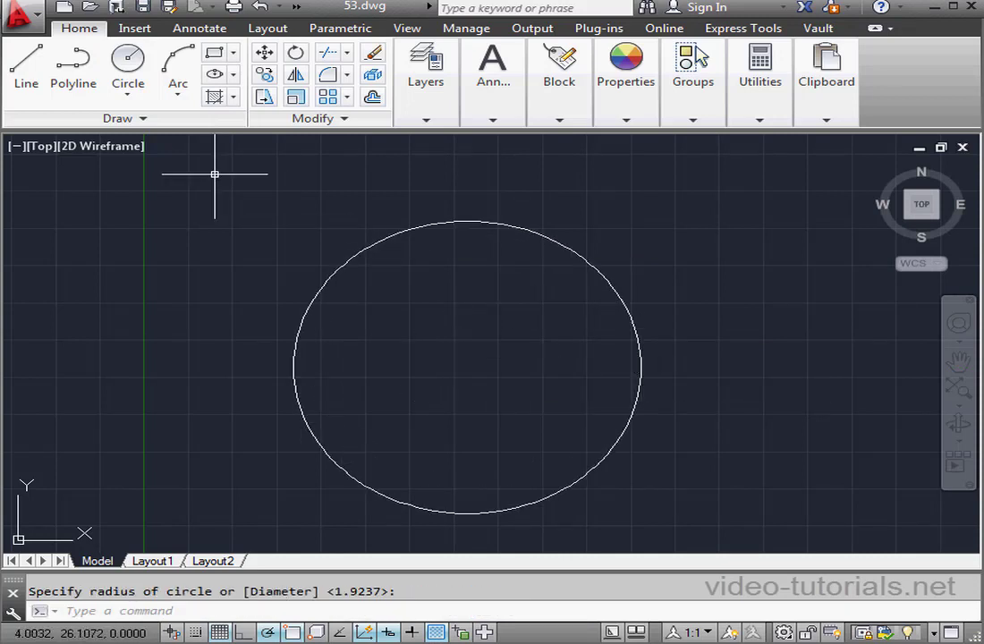
# - Draw a small circle with a radius of about 1.43, centred on the large circle's upper quadrant
pyautogui.click(128, 62)
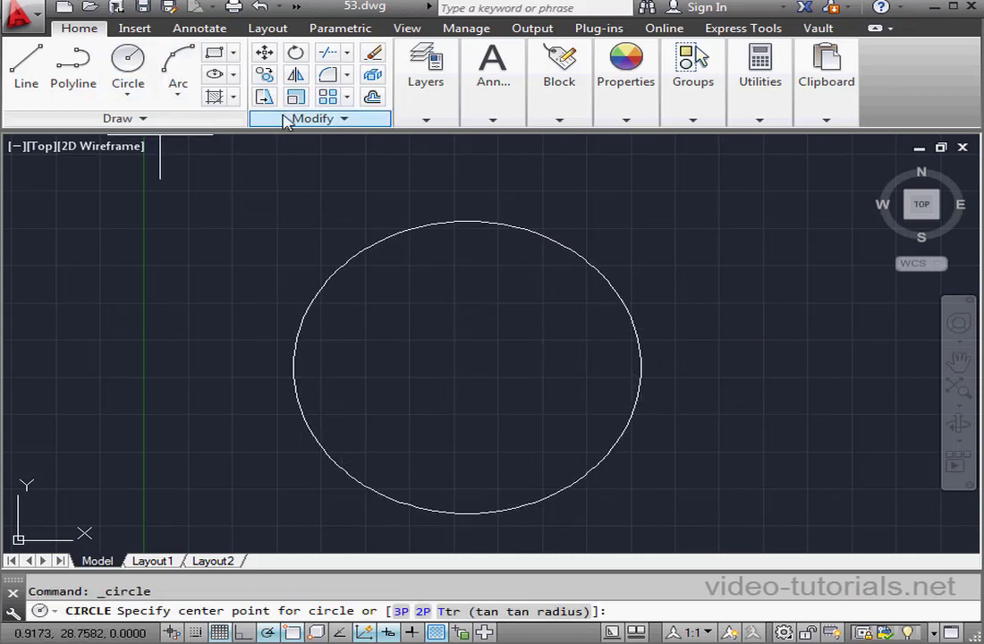
pyautogui.click(467, 221)
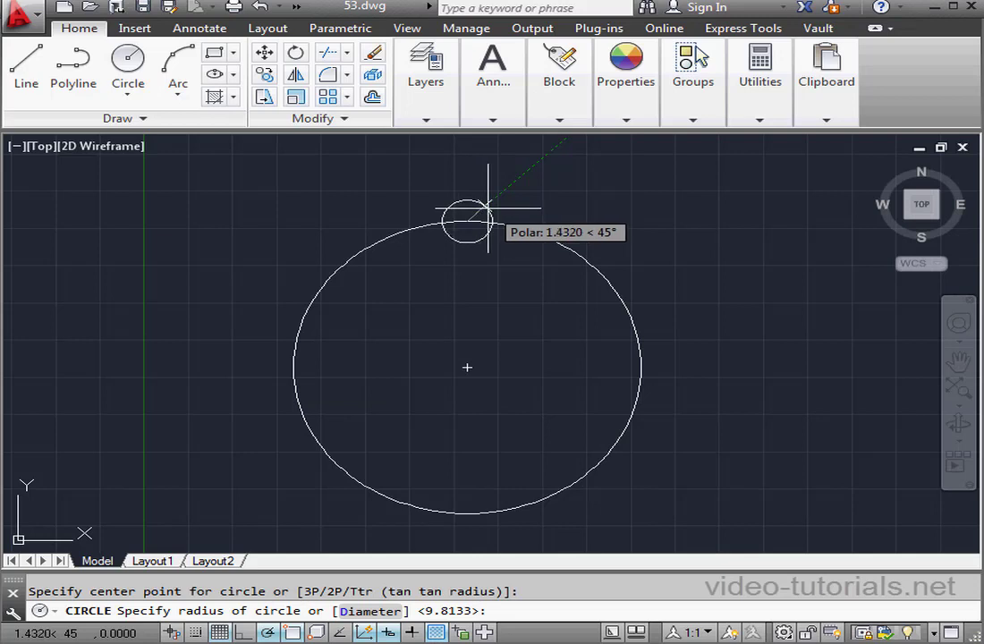
pyautogui.click(488, 208)
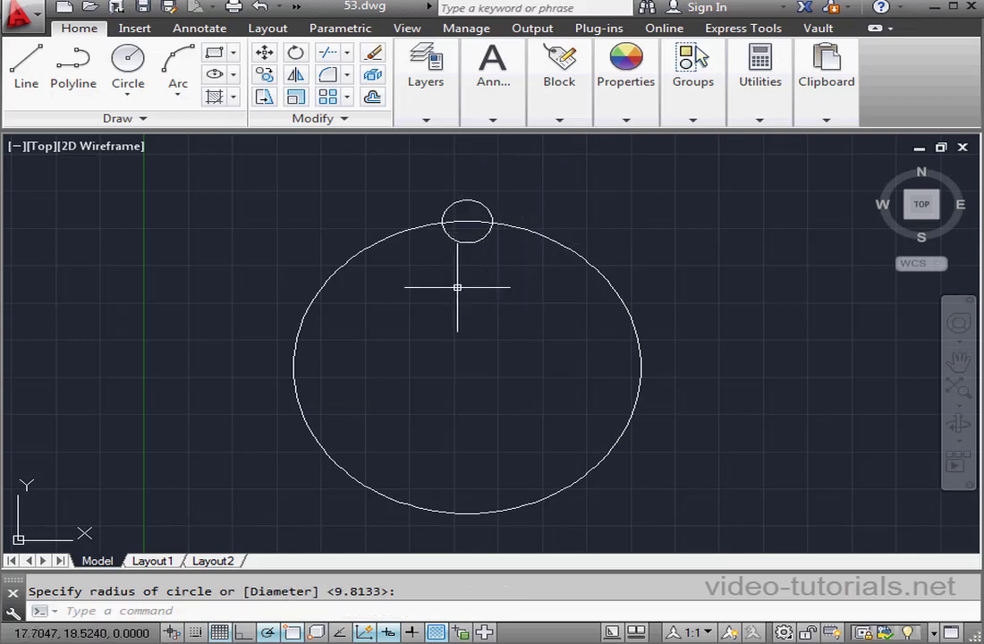
# - Create a polar array of the small circle around the large circle's centre
pyautogui.click(347, 96)
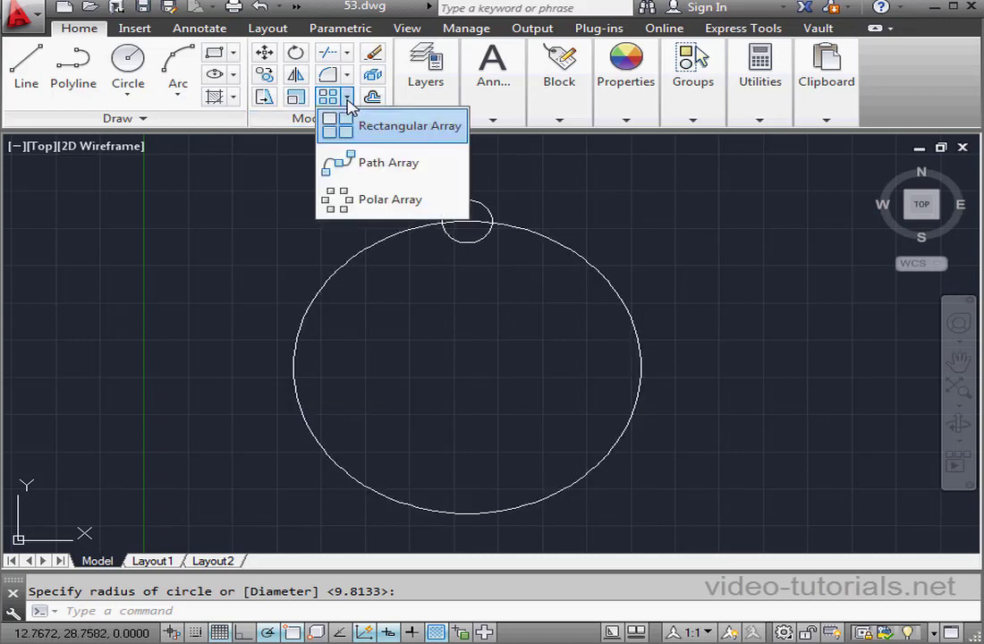
pyautogui.click(348, 205)
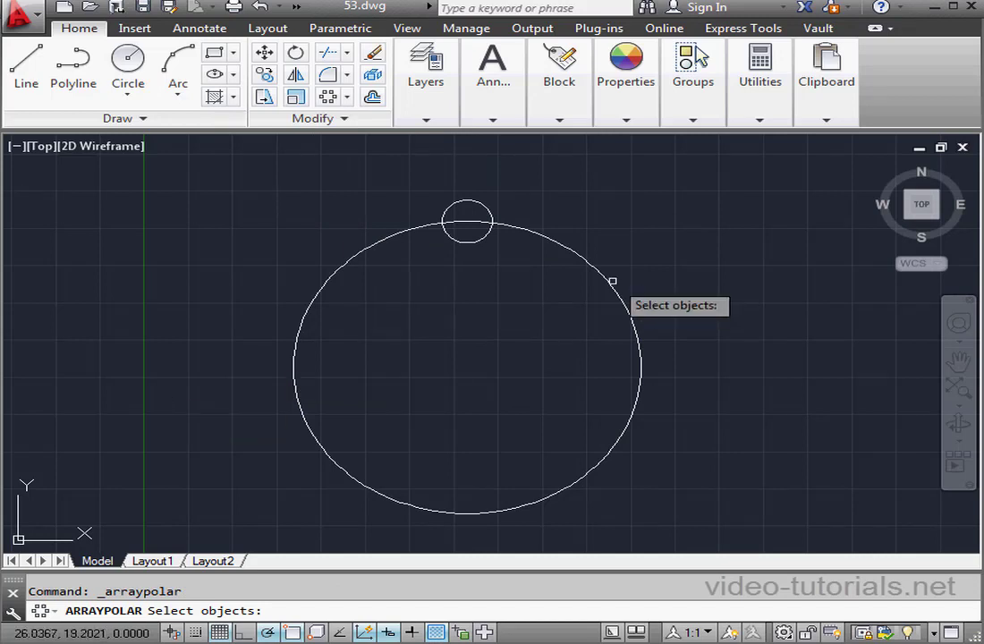
pyautogui.click(476, 203)
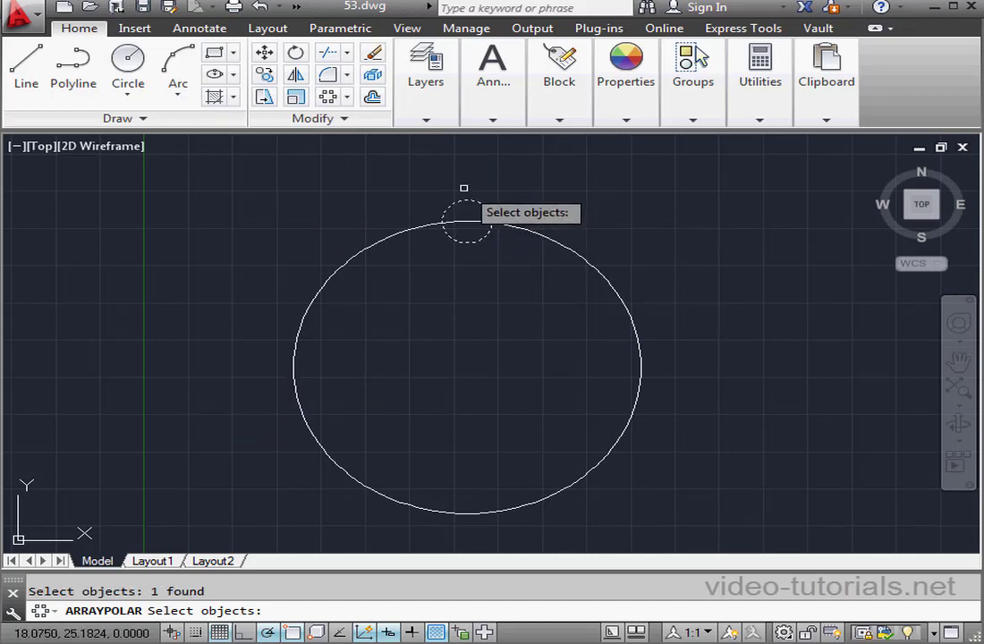
pyautogui.press('Return')
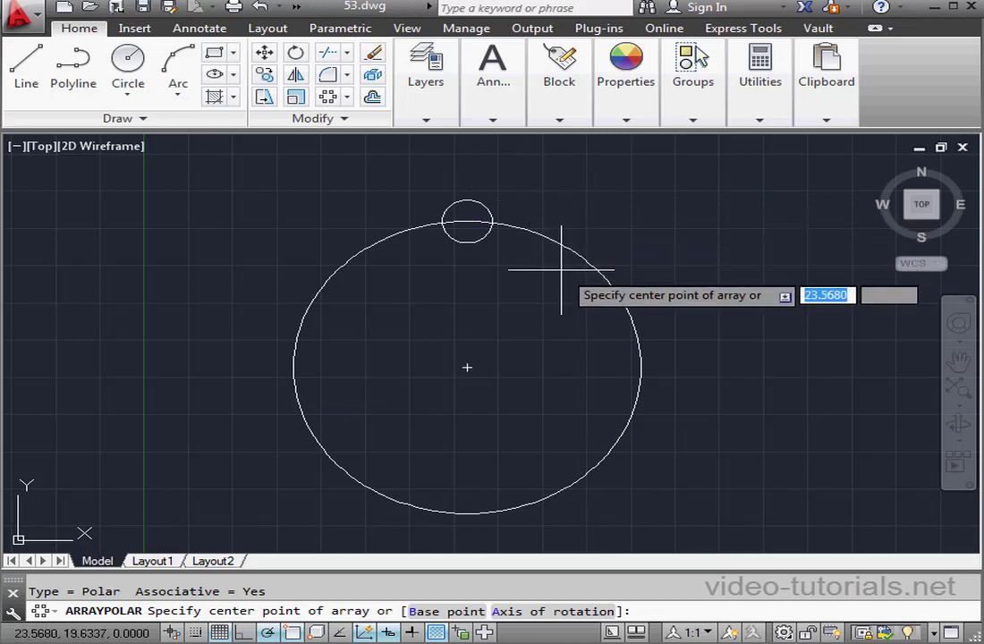
pyautogui.click(467, 367)
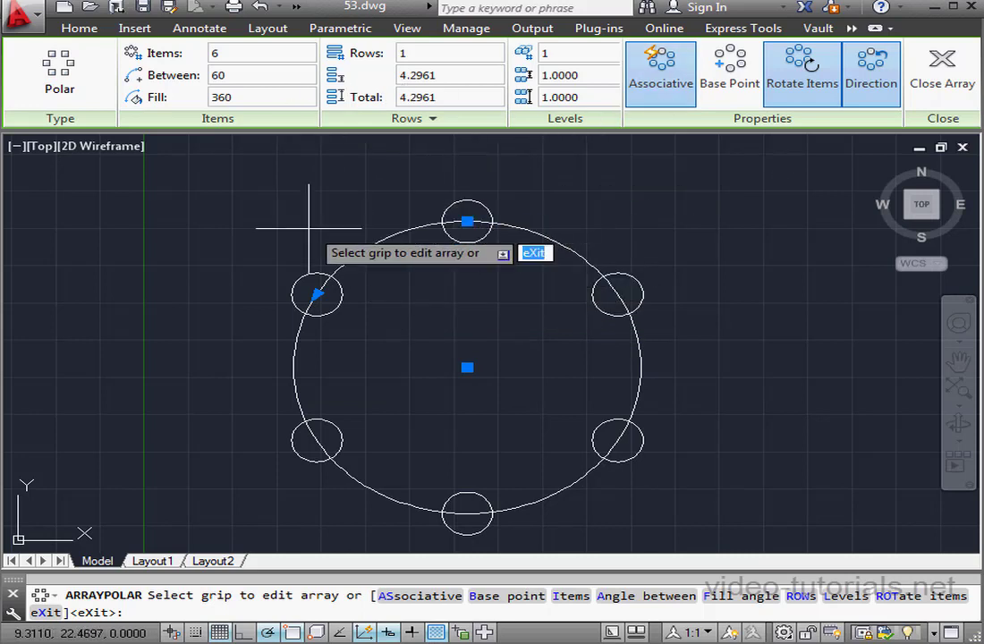
# - Adjust the polar array with its grips to about 29° between items and 10 items, and finish the array
pyautogui.click(317, 294)
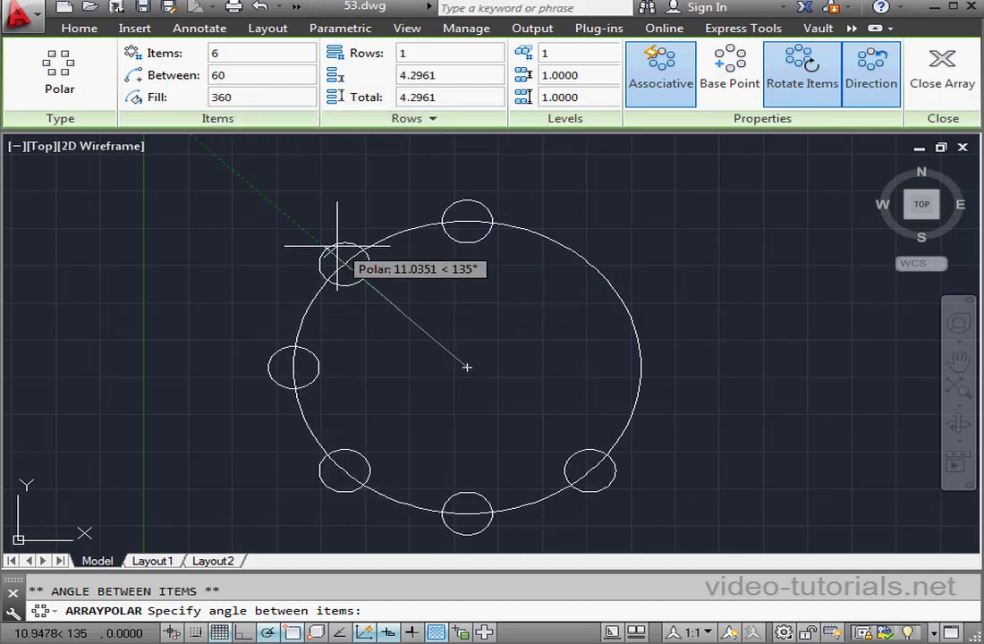
pyautogui.click(385, 238)
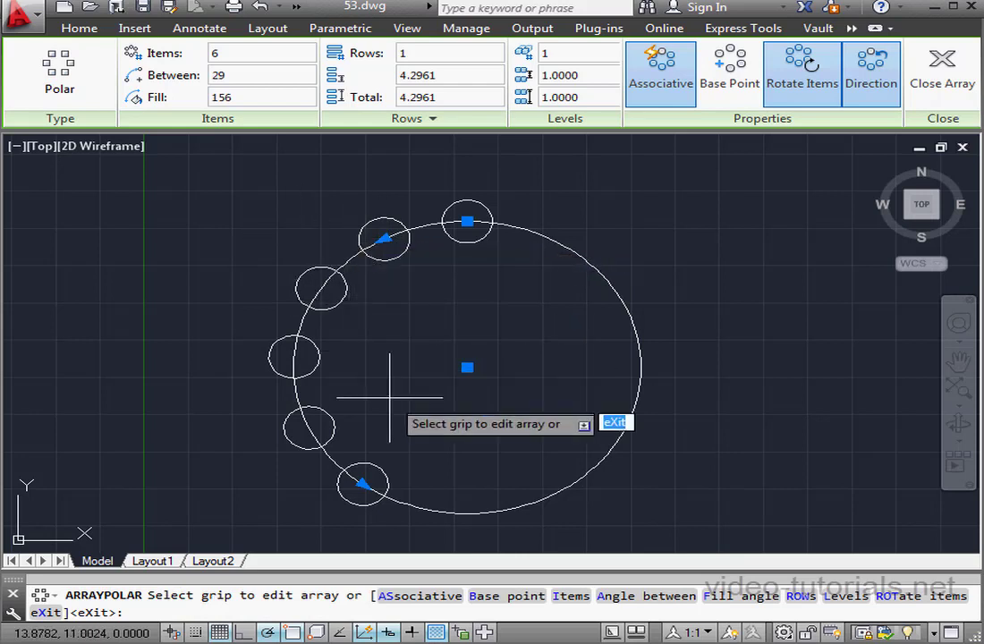
pyautogui.click(363, 486)
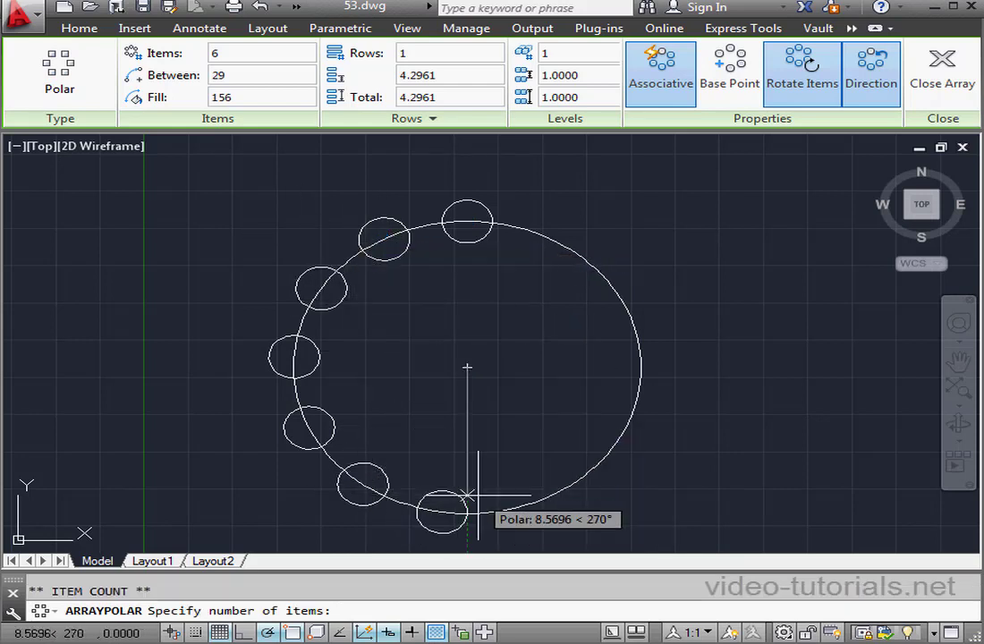
pyautogui.click(640, 370)
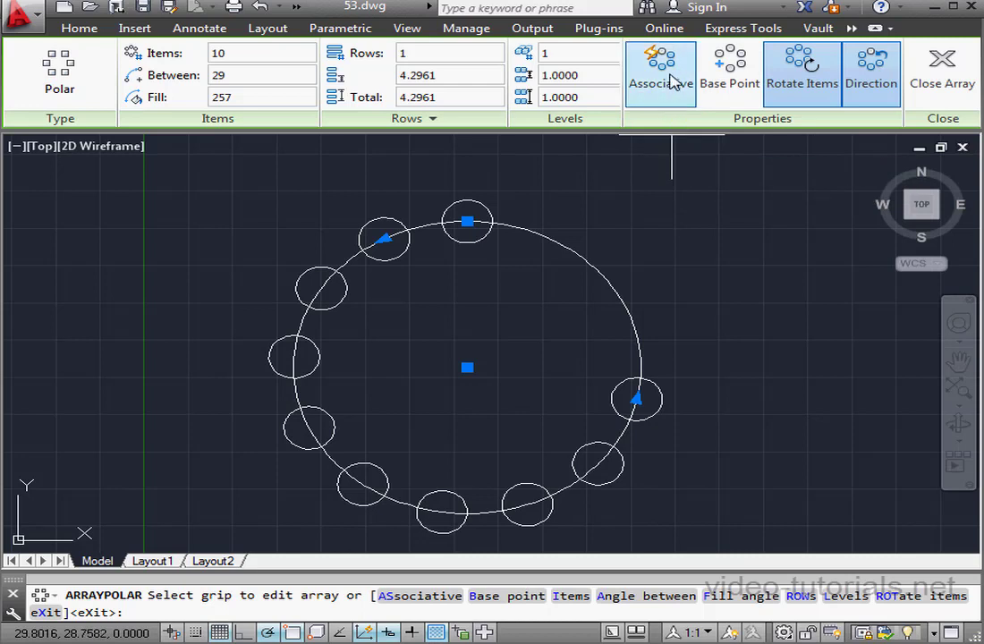
pyautogui.click(667, 79)
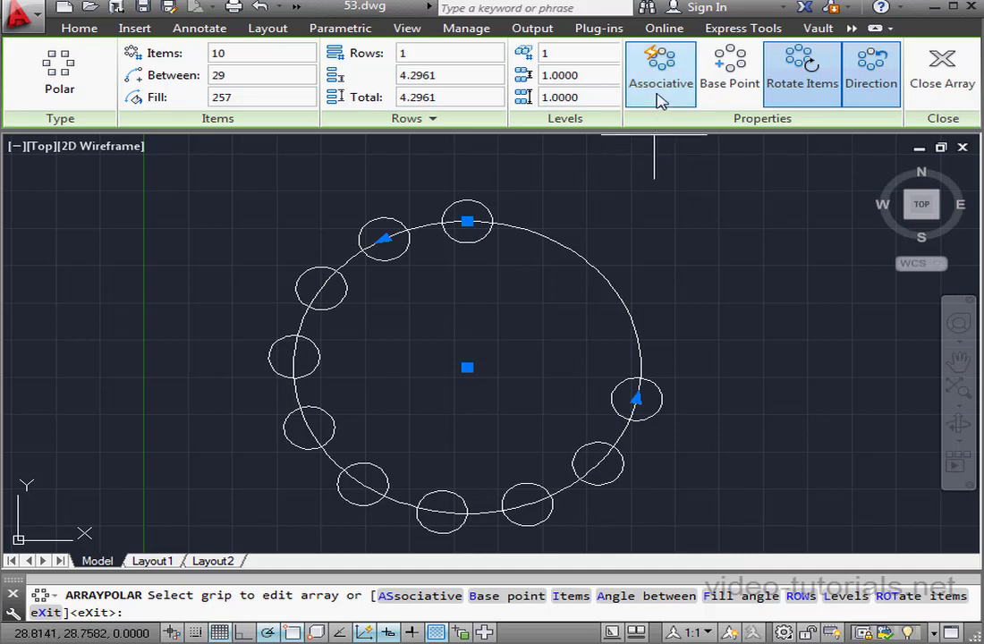
pyautogui.click(941, 76)
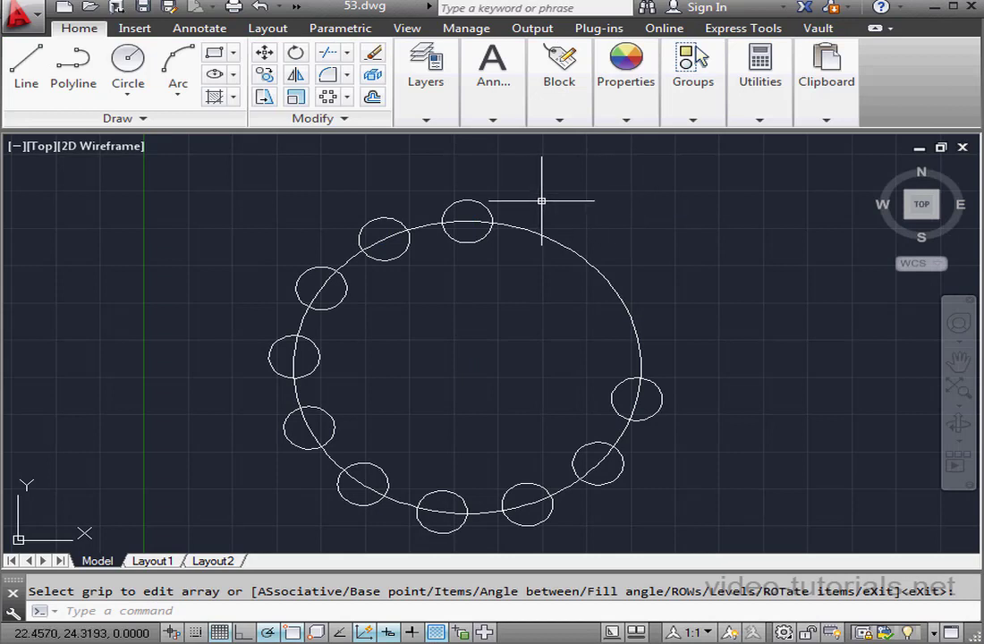
# - Select the finished polar array and set its number of items to 7
pyautogui.click(491, 214)
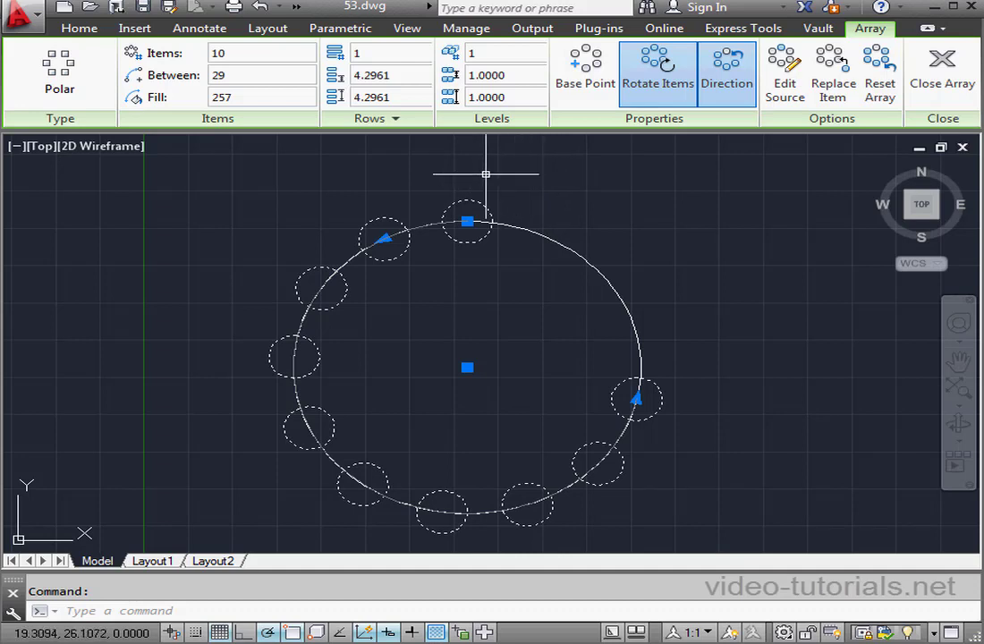
pyautogui.click(226, 53)
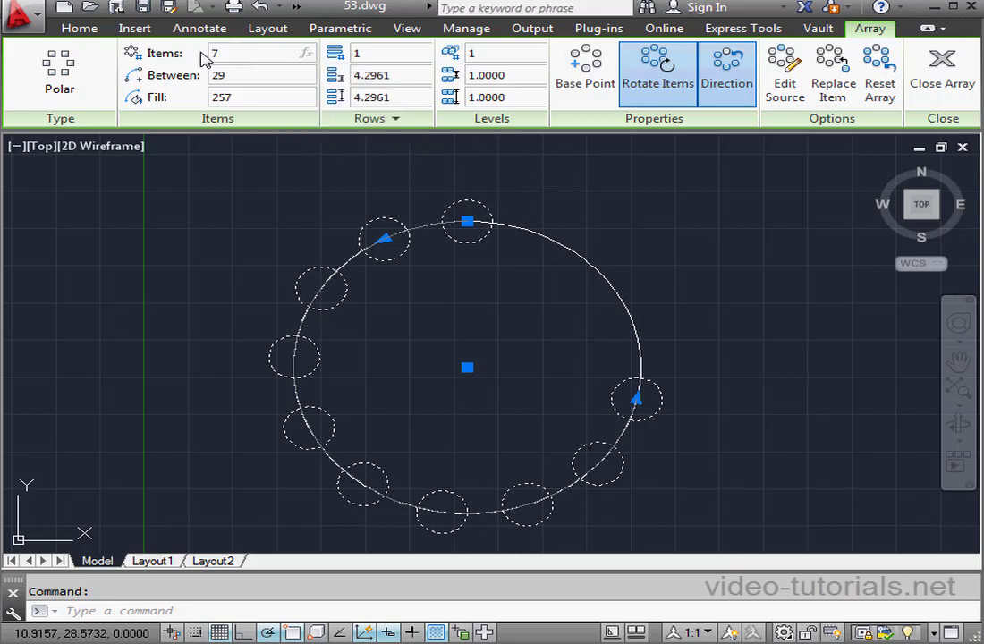
pyautogui.write('7')
pyautogui.press('Return')
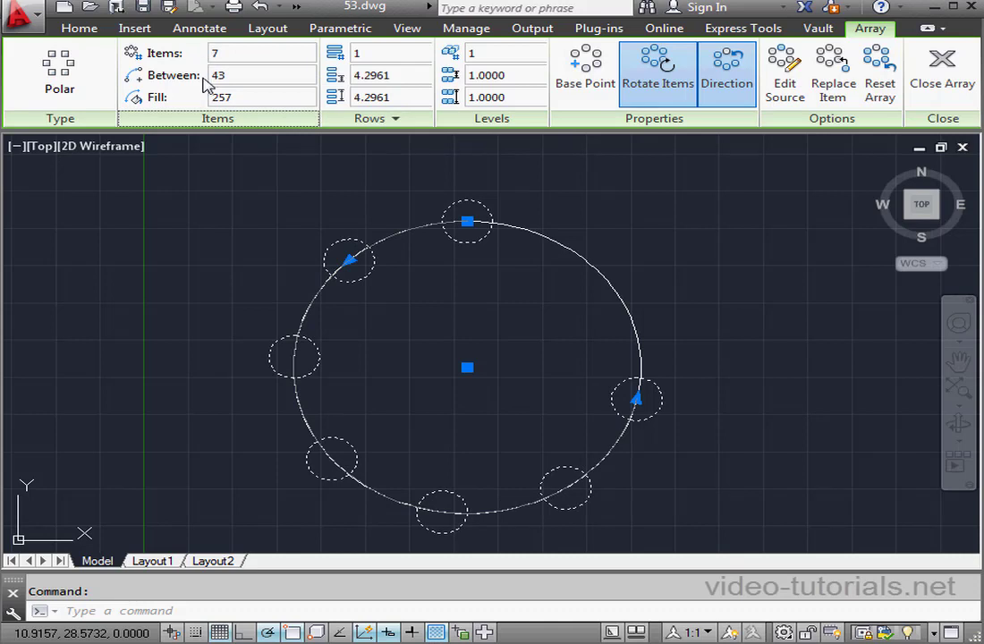
# - Set the array's angle between items to 29, and its fill angle to 270
pyautogui.click(240, 76)
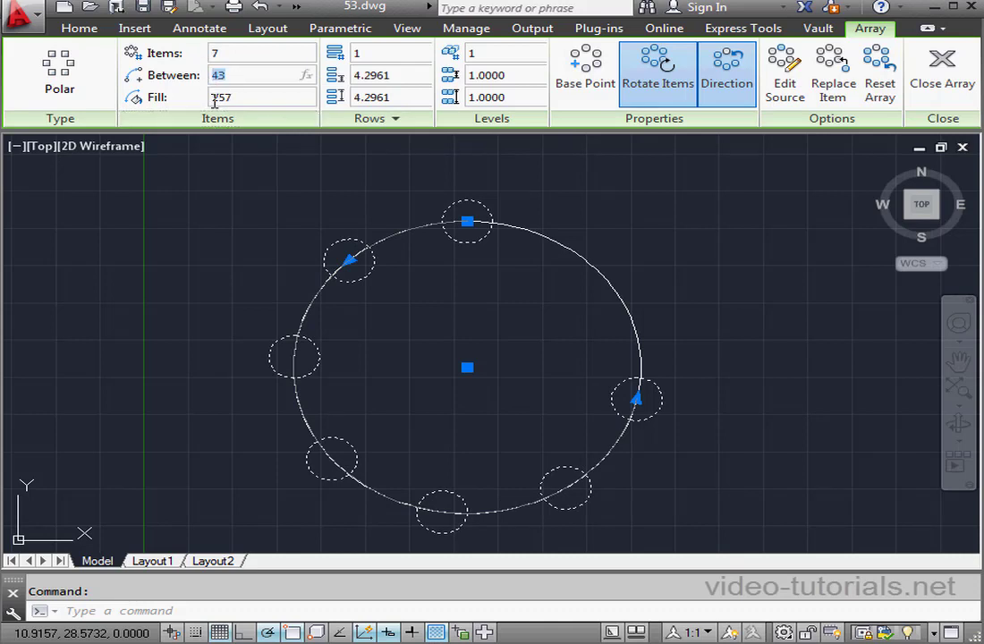
pyautogui.write('29')
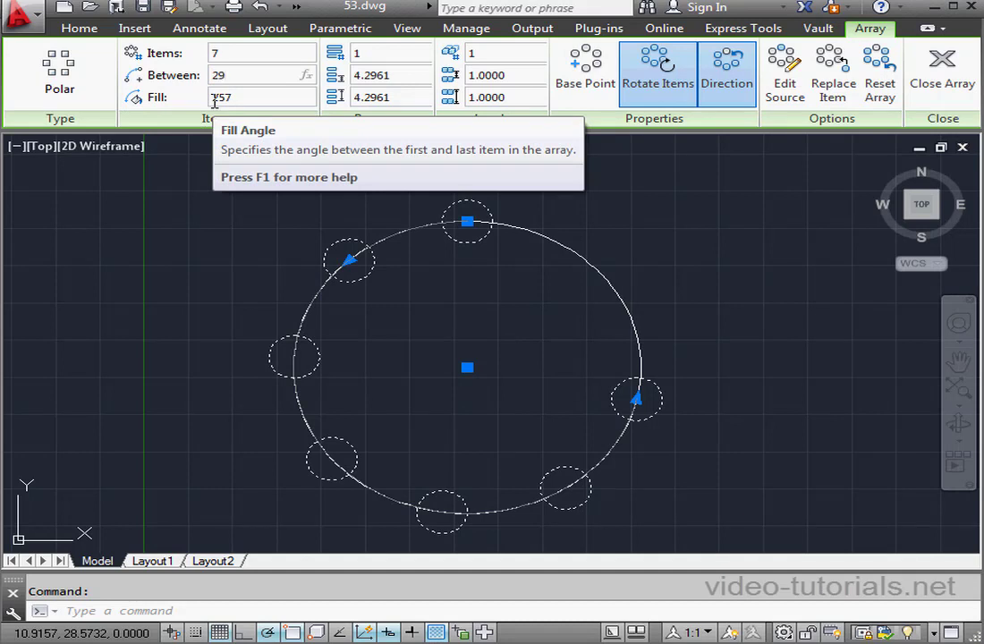
pyautogui.press('Return')
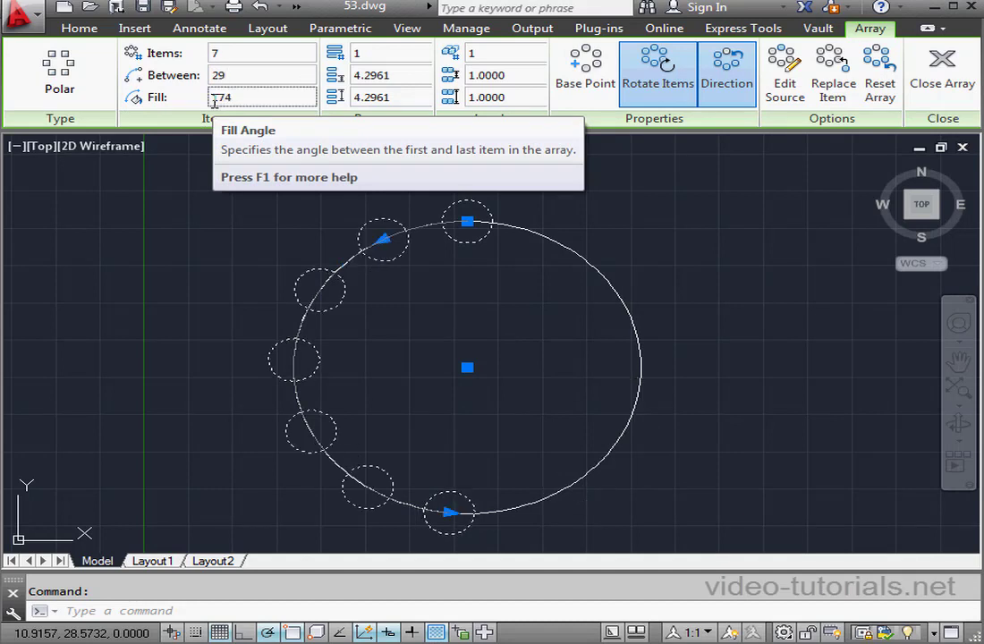
pyautogui.click(241, 99)
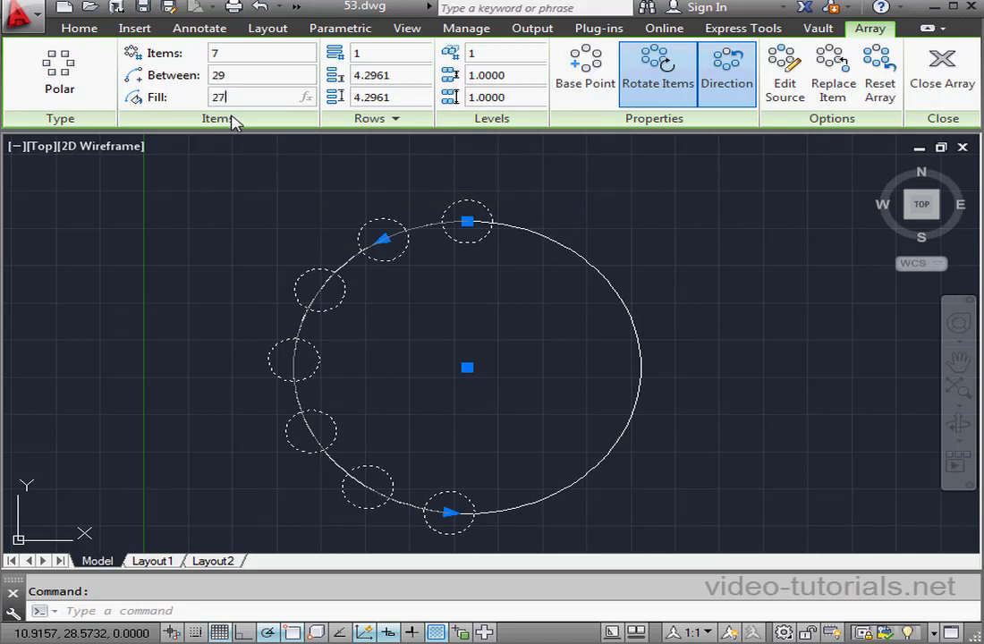
pyautogui.press('Return')
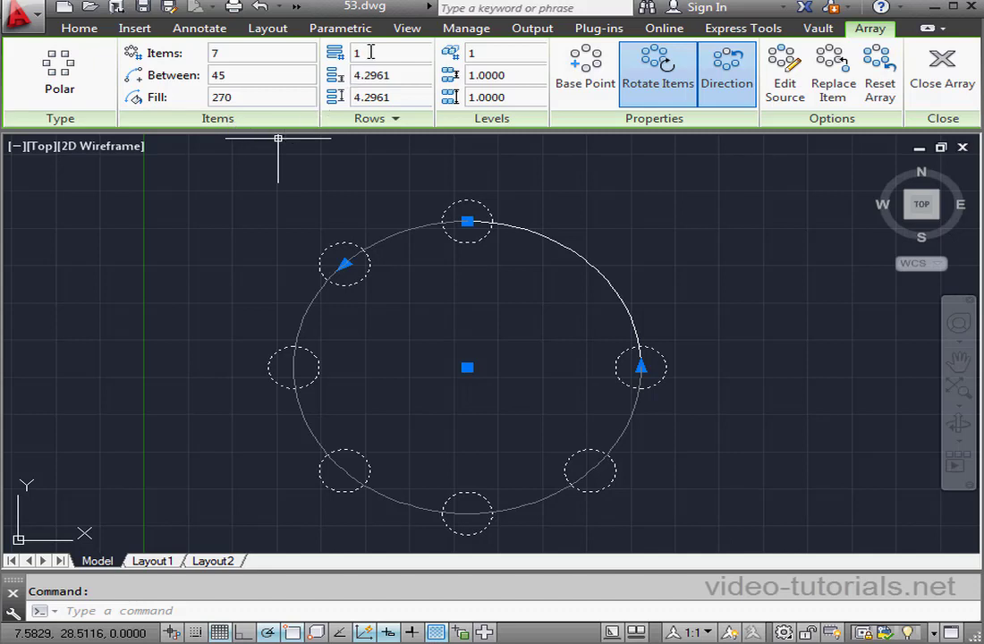
# - Give the polar array 2 rows with a row spacing of 3
pyautogui.press('Return')
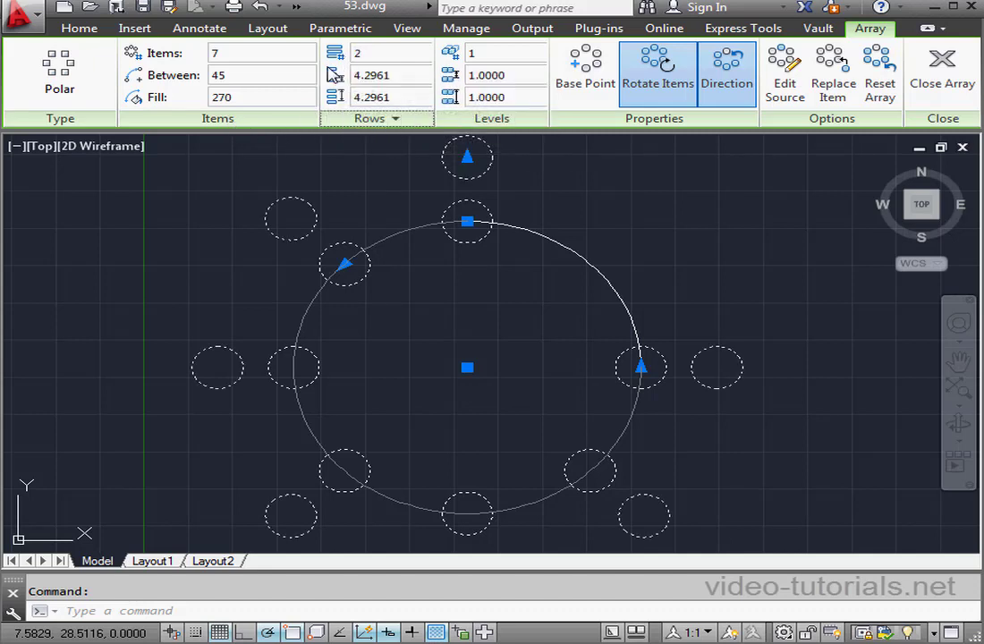
pyautogui.click(403, 76)
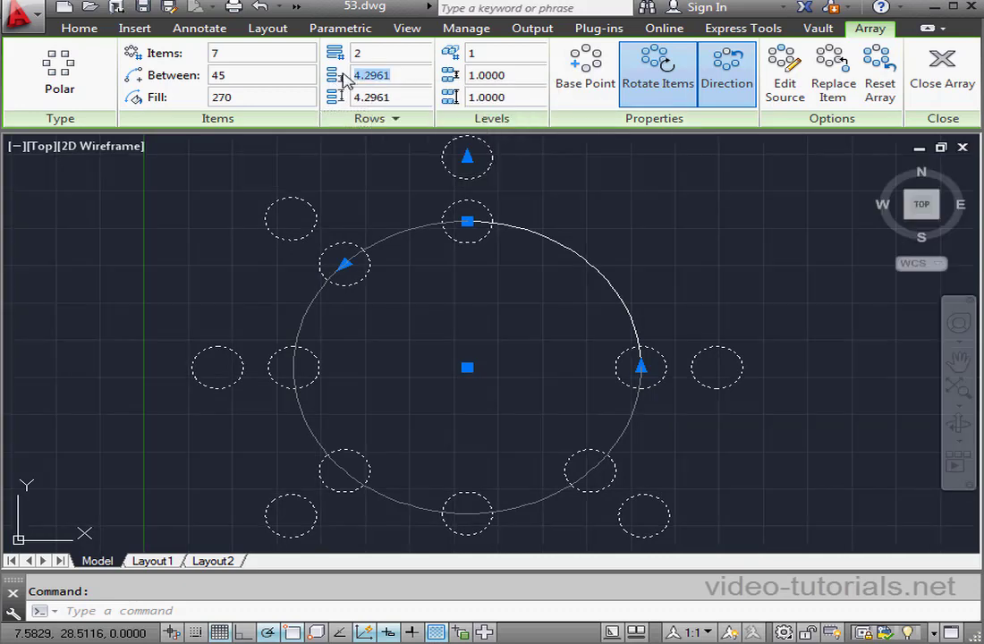
pyautogui.press('Return')
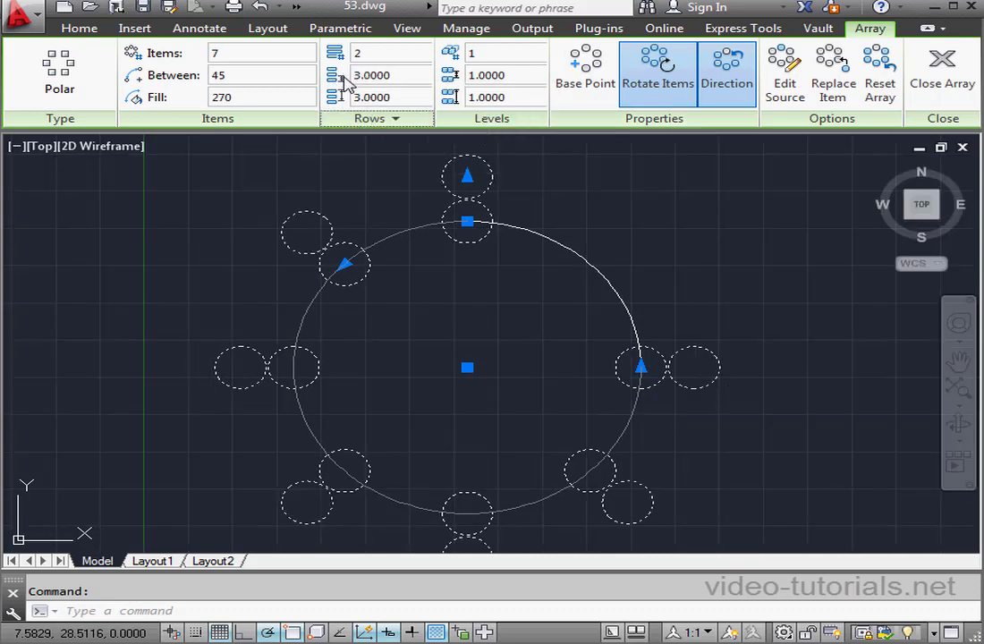
# - Set the array to 3 levels, checking them in SW Isometric view before restoring the north-up top view
pyautogui.click(487, 52)
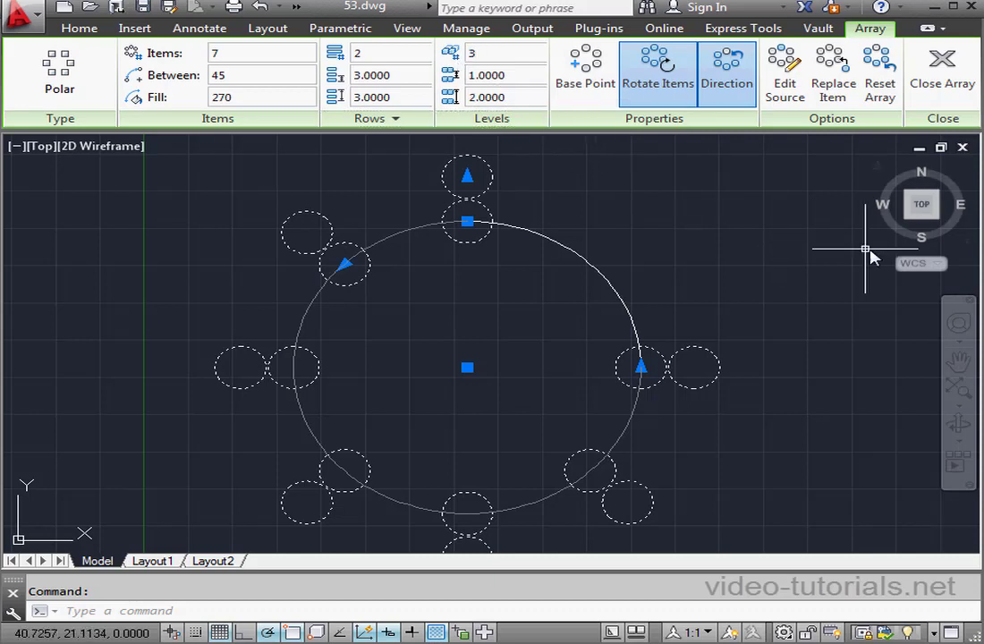
pyautogui.click(907, 218)
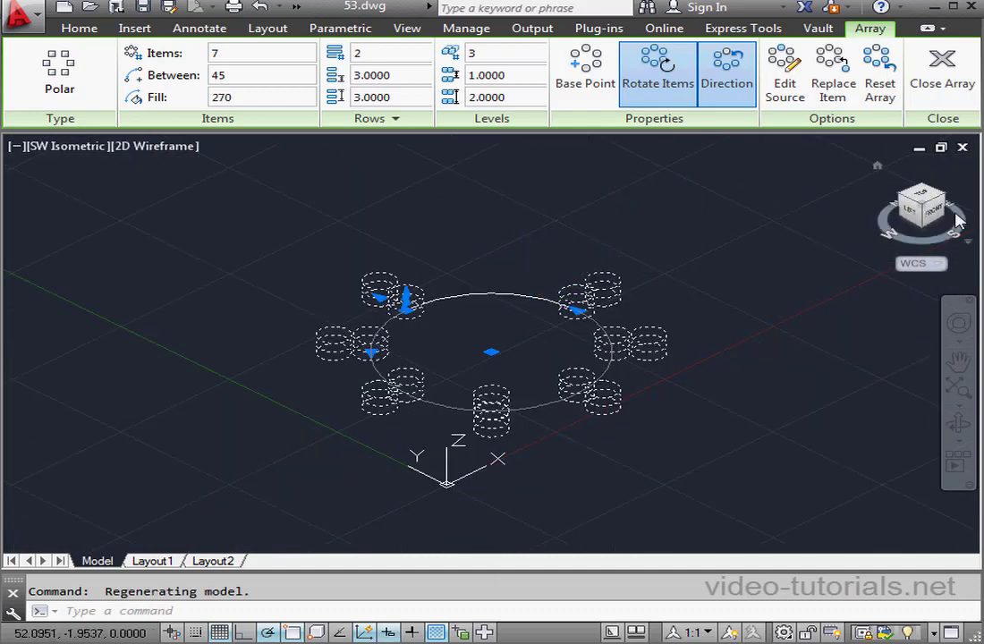
pyautogui.click(921, 196)
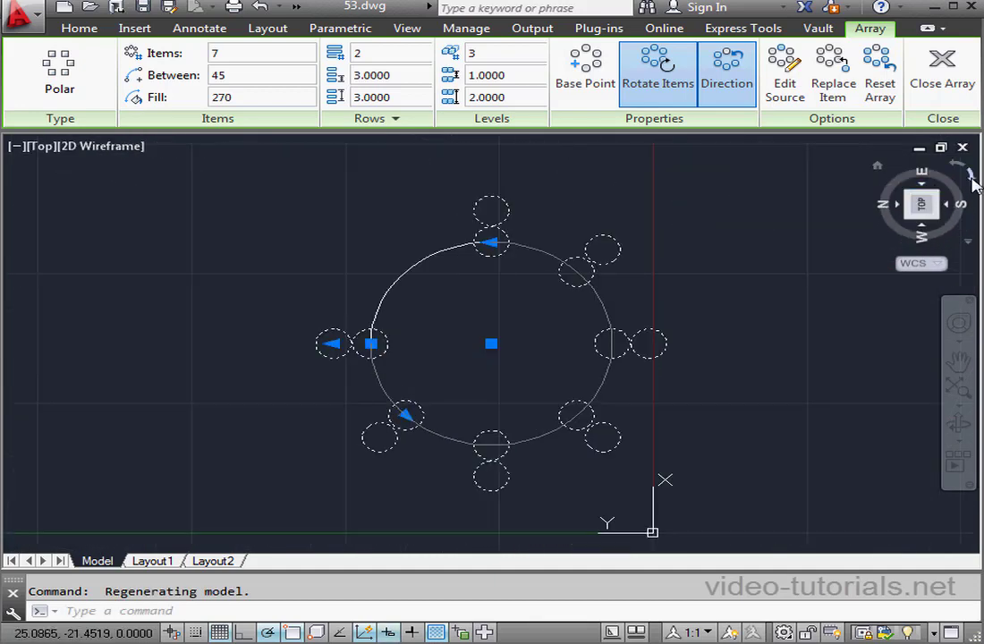
pyautogui.click(965, 178)
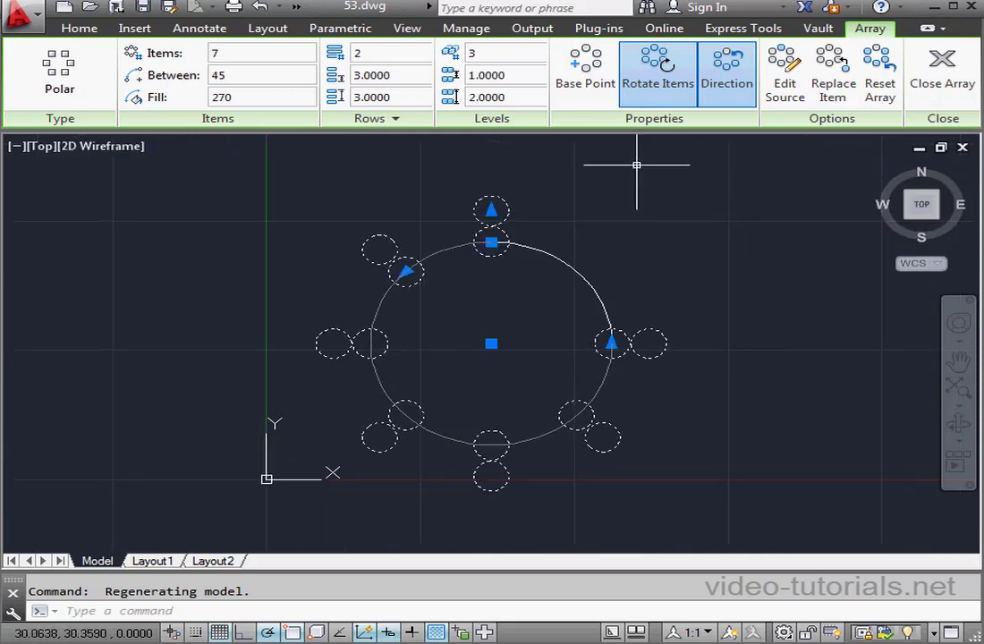
# - Move the array's base point to the lower quadrant of the source circle at the top of the ring, and close the array
pyautogui.click(585, 73)
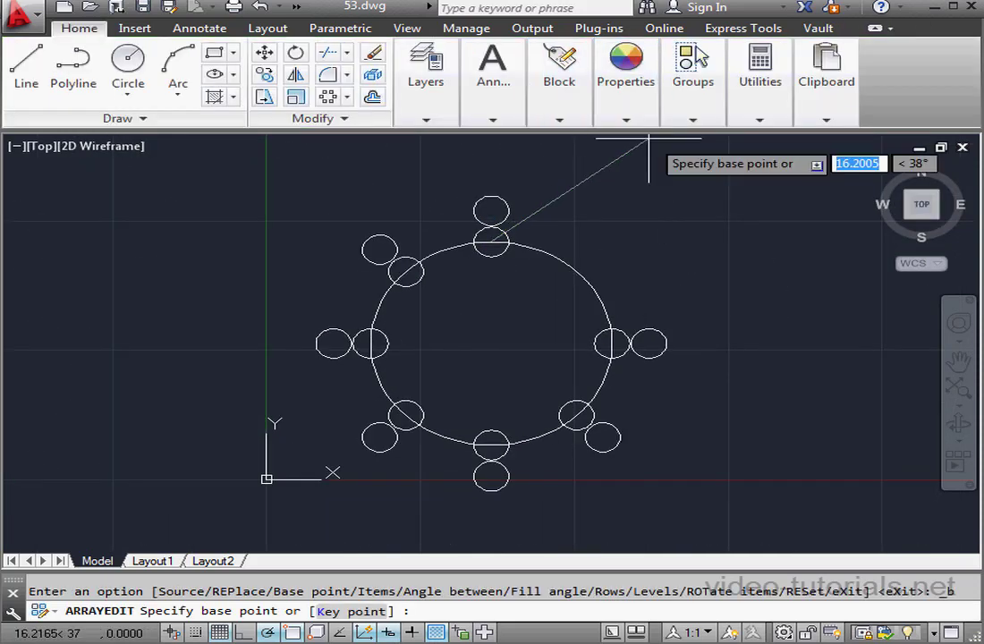
pyautogui.click(490, 243)
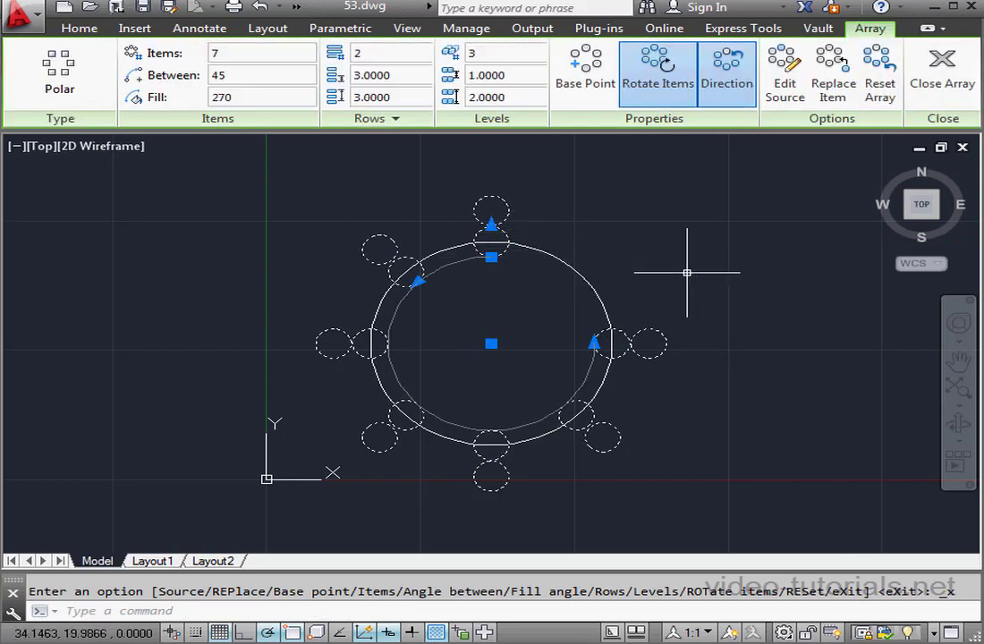
pyautogui.click(938, 71)
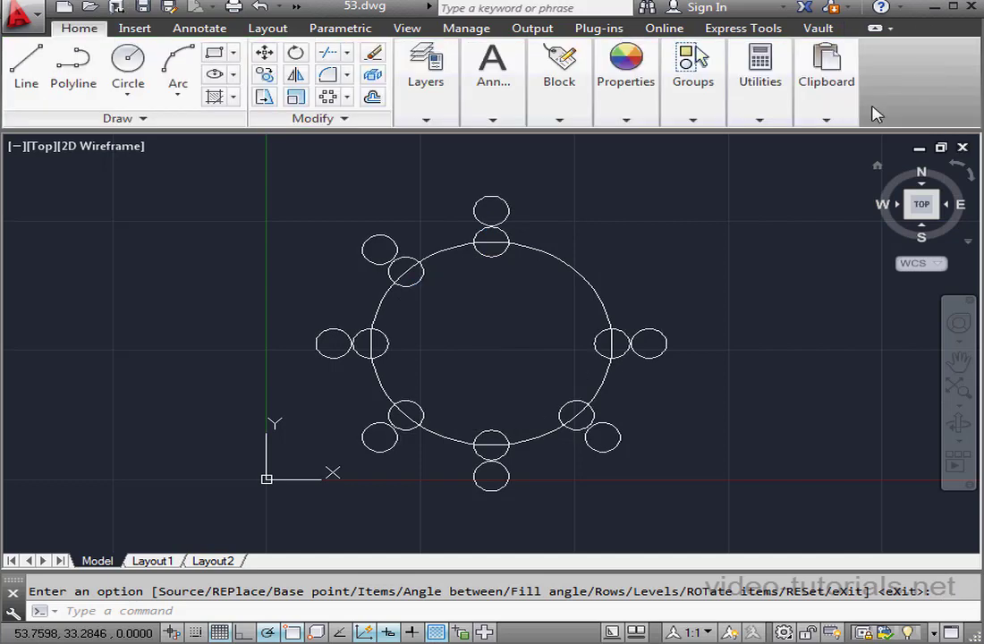
# - Draw a small horizontal rectangle in the empty space to the right of the polar array
pyautogui.click(214, 52)
pyautogui.click(729, 341)
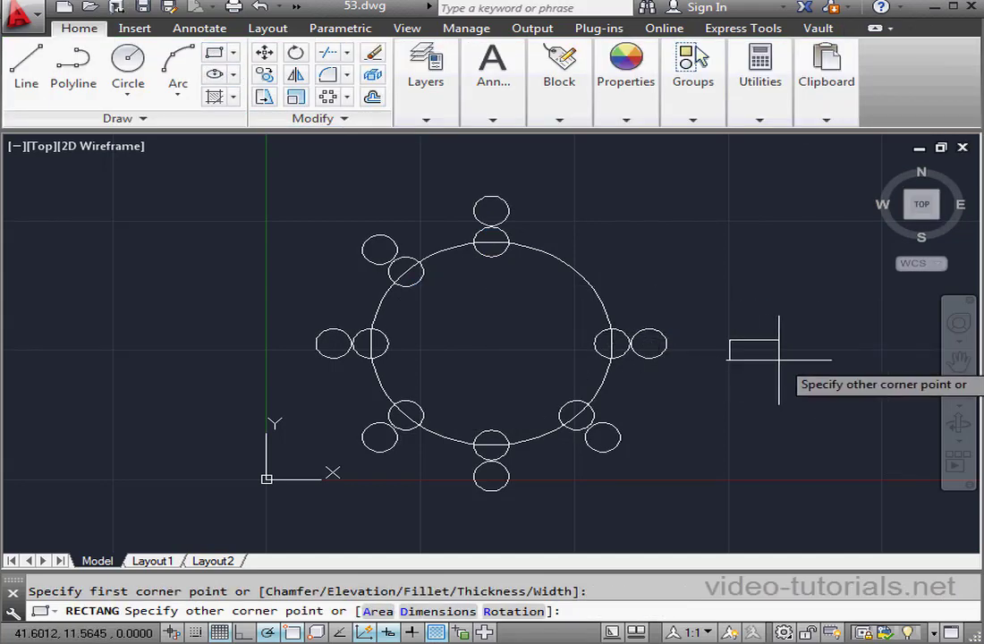
pyautogui.click(780, 358)
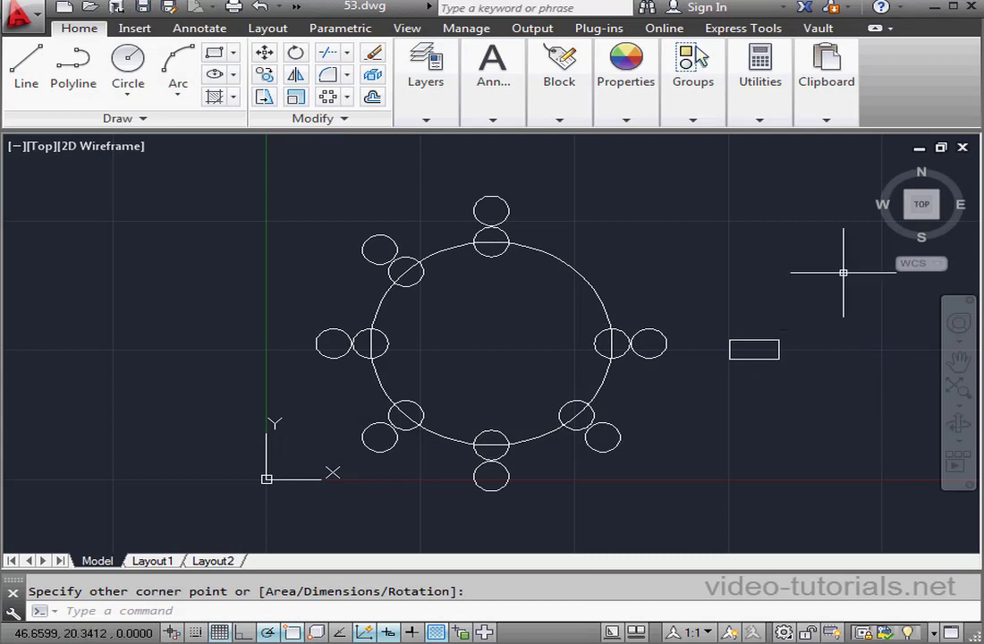
# - Replace both circle stacks at the top of the array with the rectangle, using its upper-left corner as the base point
pyautogui.click(506, 210)
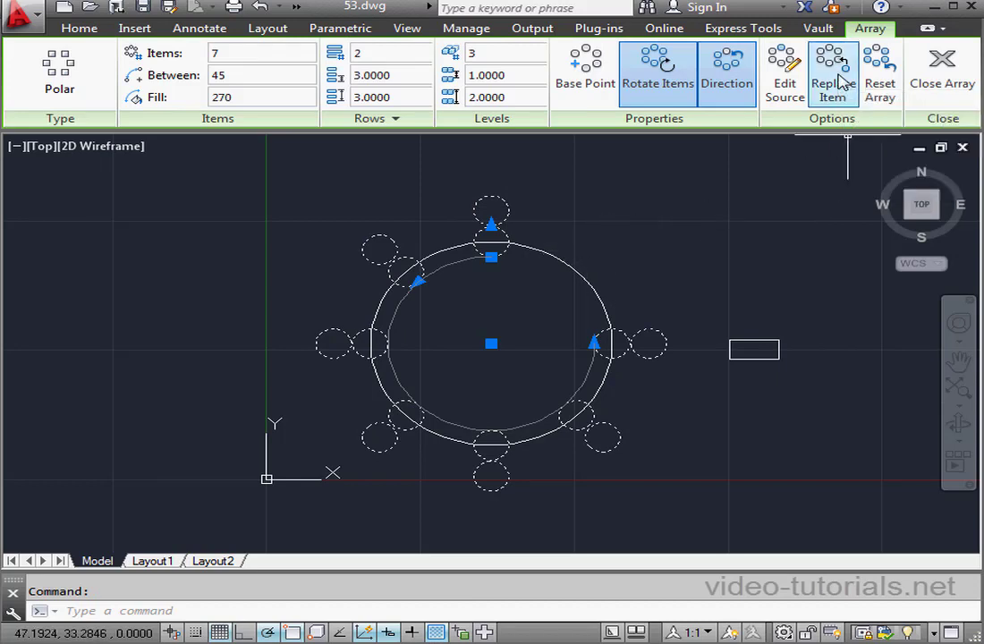
pyautogui.click(839, 80)
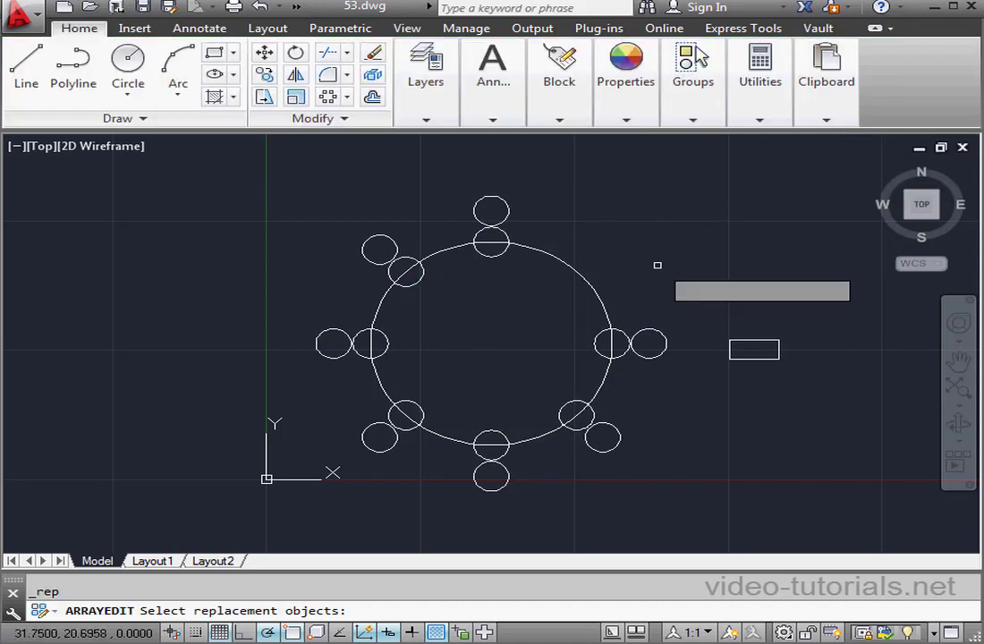
pyautogui.click(753, 340)
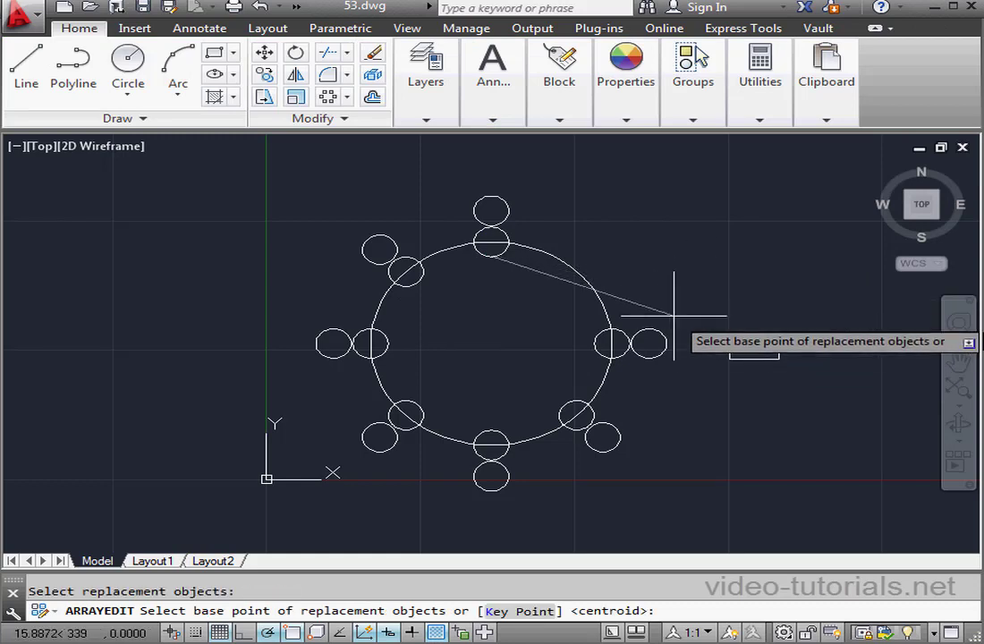
pyautogui.click(729, 341)
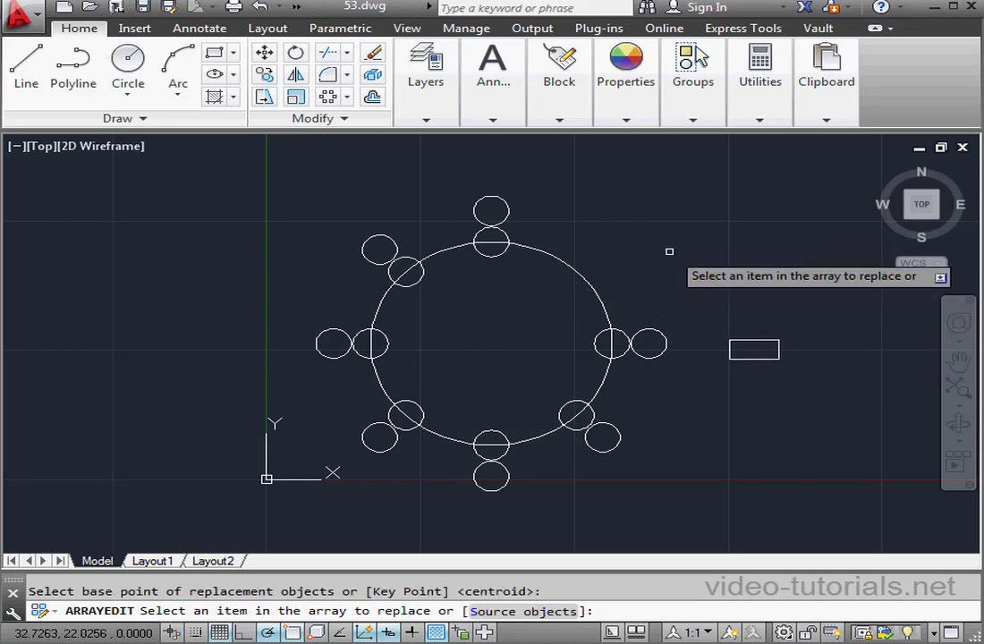
pyautogui.click(504, 238)
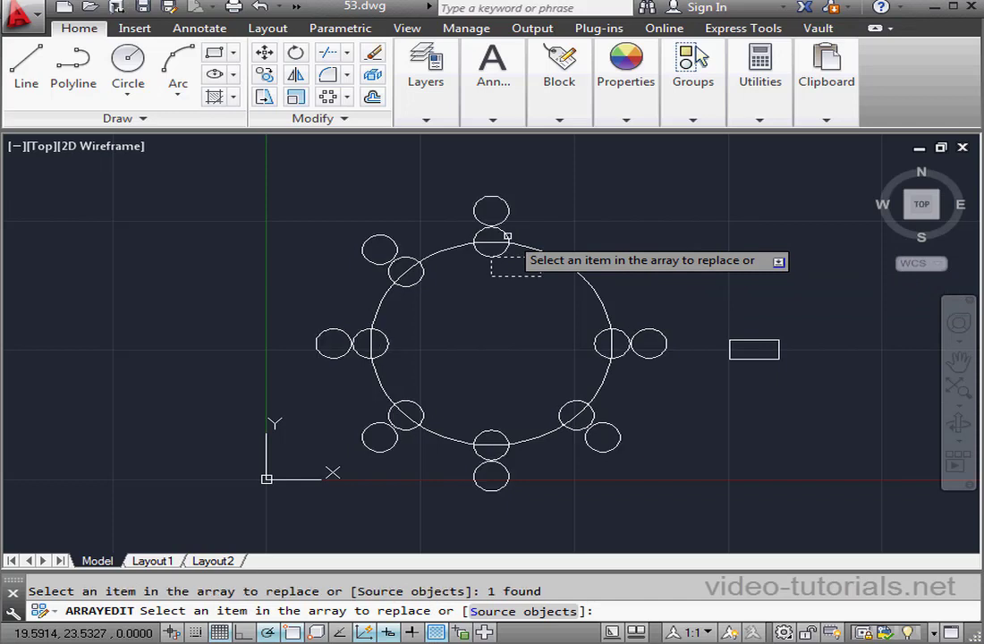
pyautogui.click(510, 223)
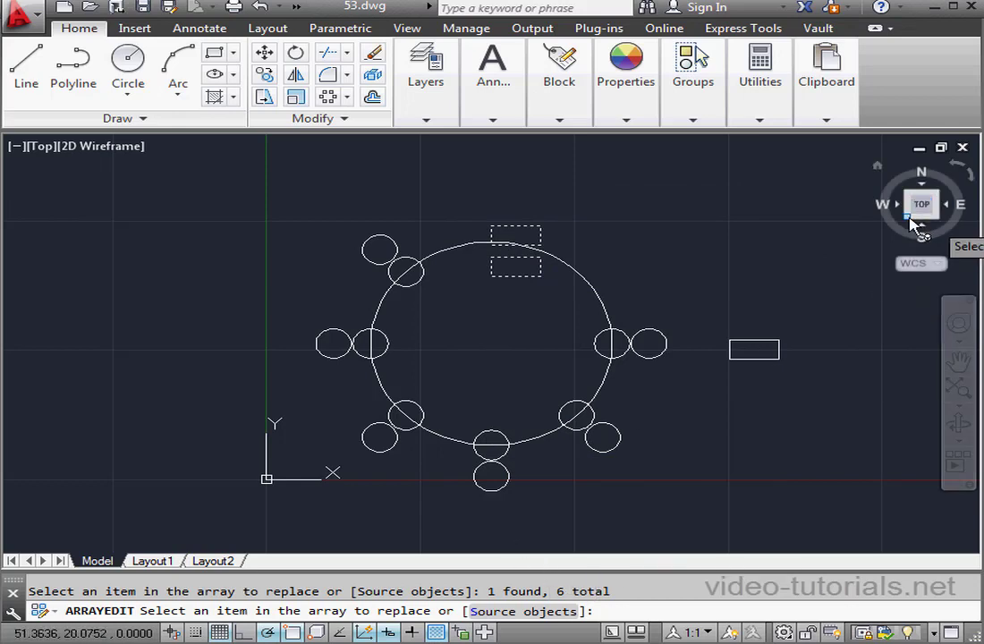
# - Check the replaced items in SW Isometric view, restore the top view, and finish the array edit
pyautogui.click(908, 217)
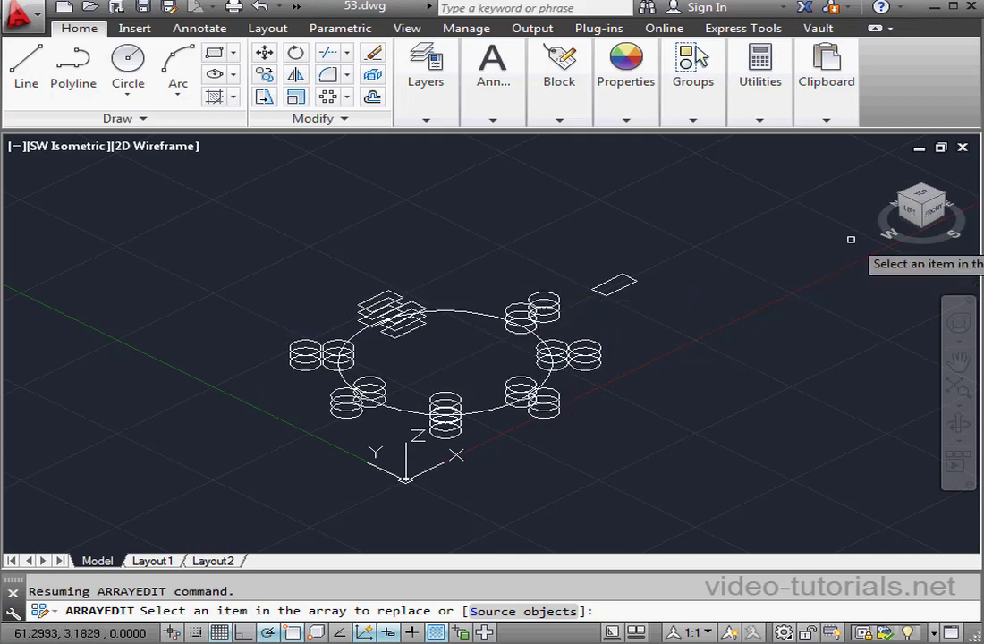
pyautogui.click(922, 196)
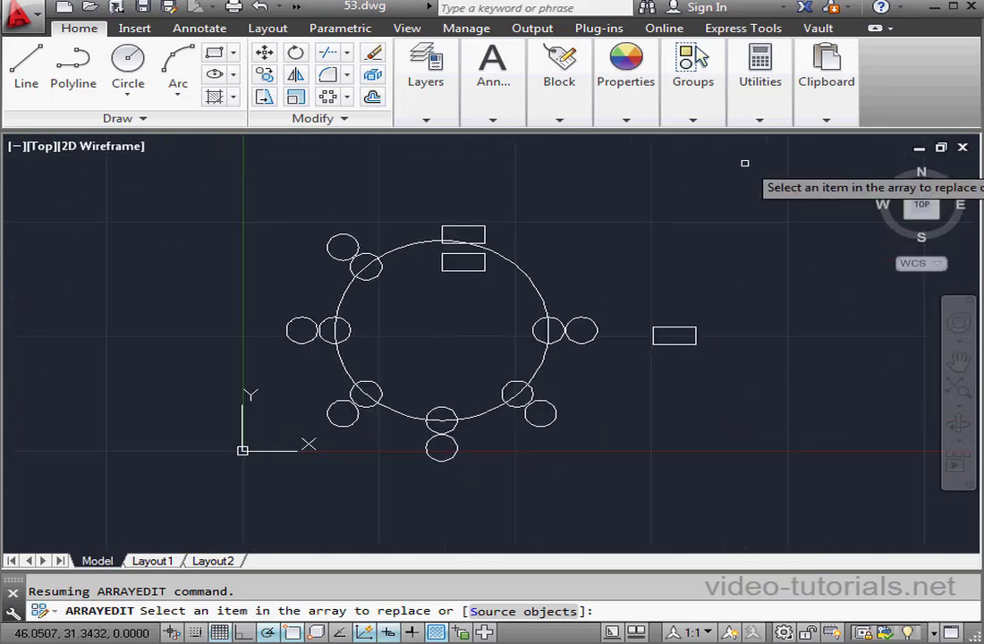
pyautogui.rightClick(608, 214)
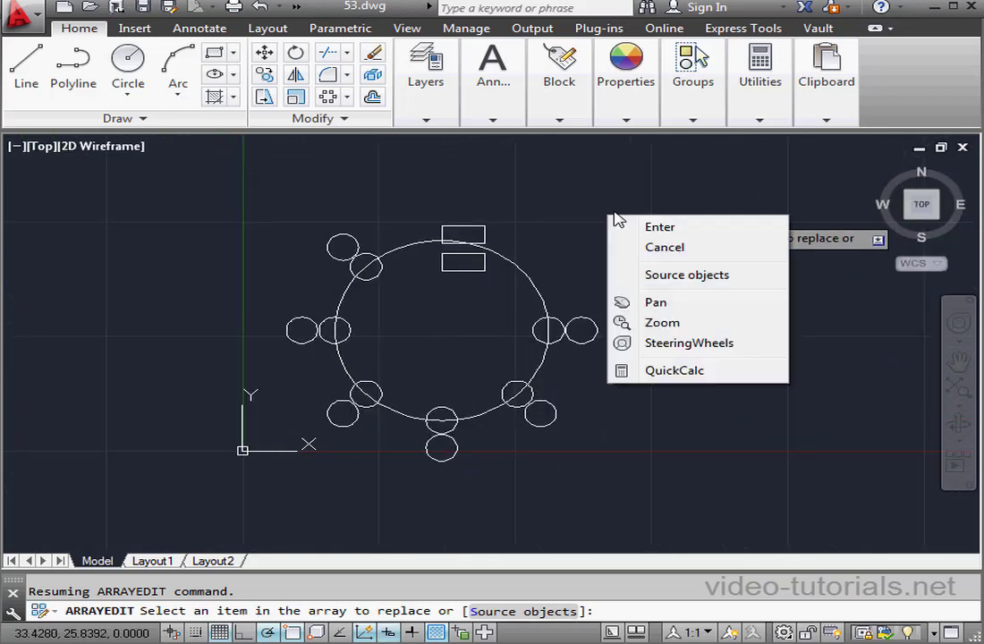
pyautogui.click(666, 227)
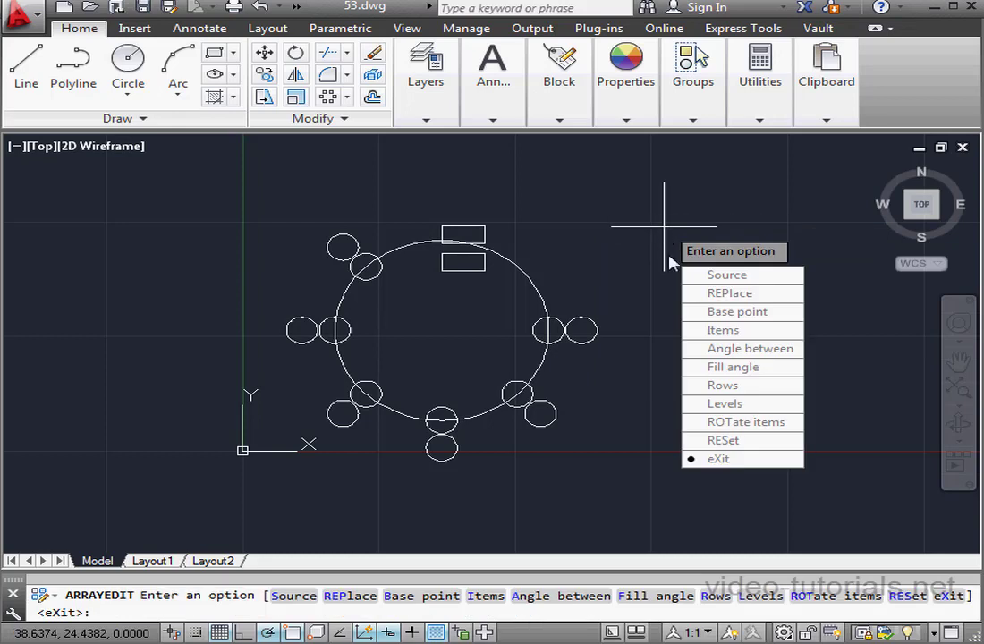
pyautogui.click(744, 459)
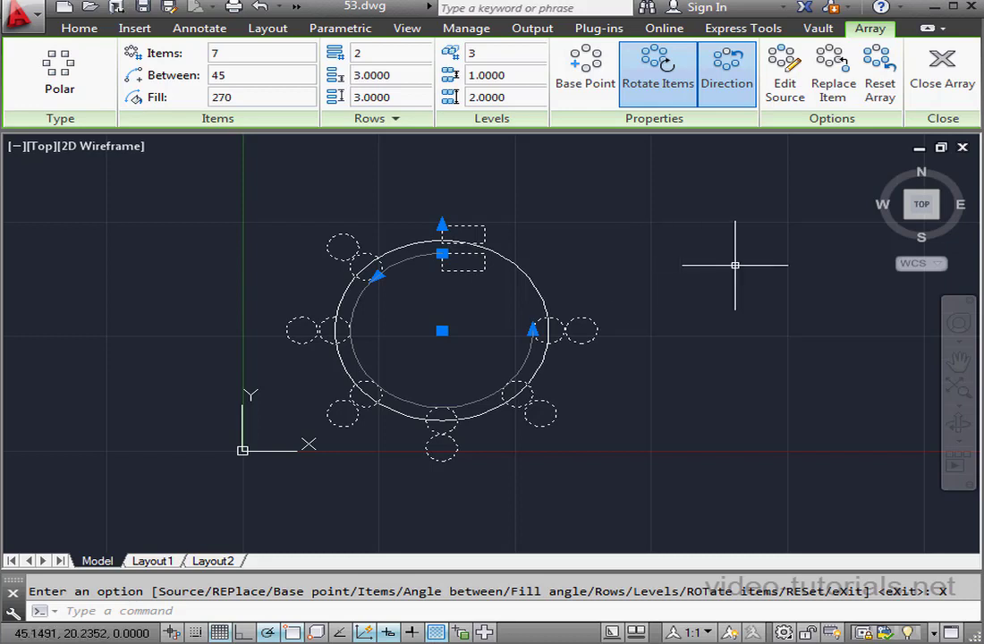
# - Open the array's source objects for editing through the outer circle at the ring's upper left, accepting the array editing state
pyautogui.click(789, 89)
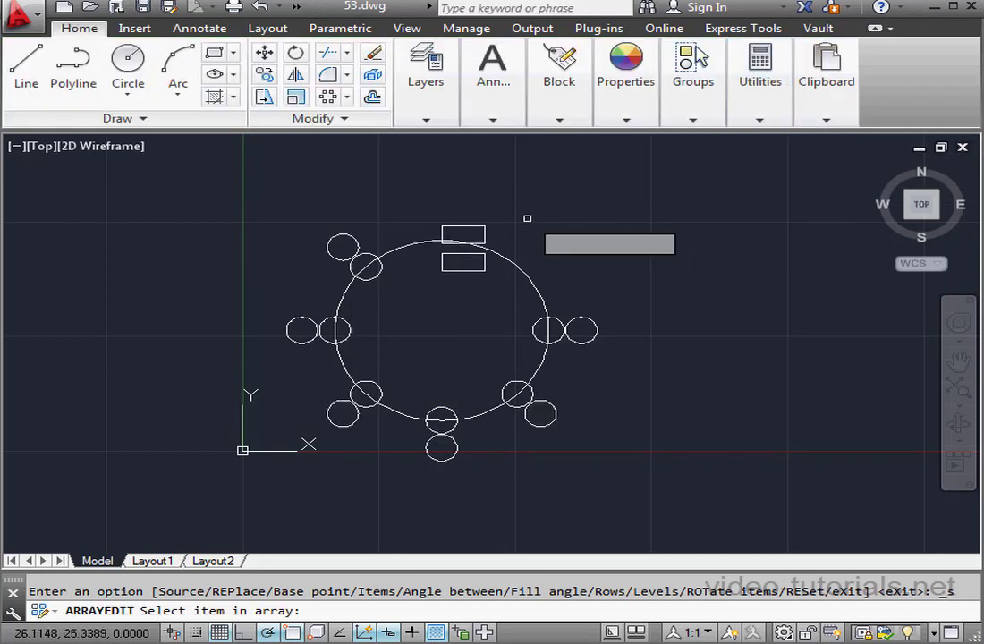
pyautogui.click(371, 250)
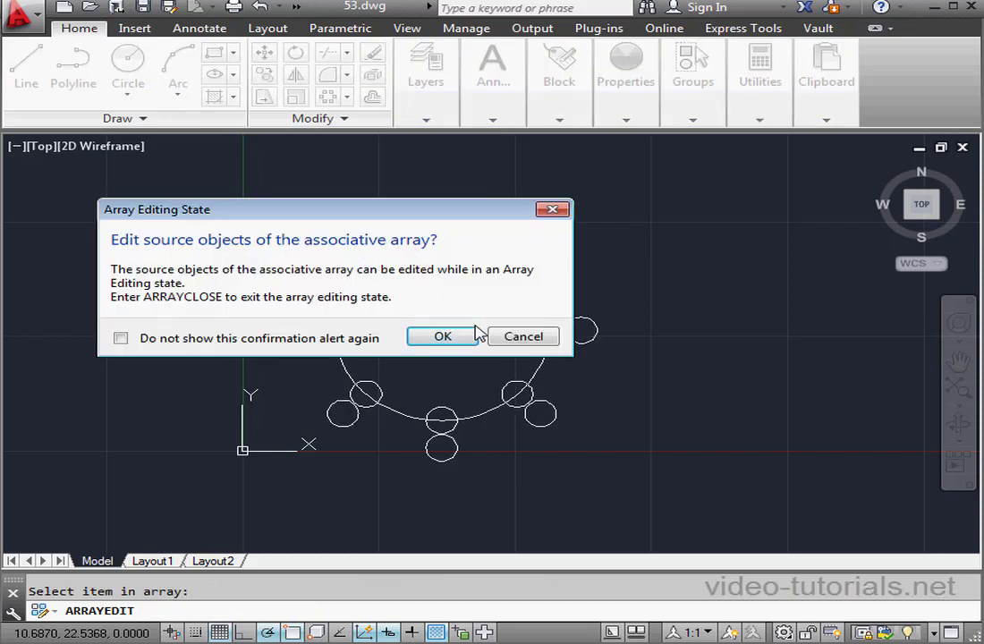
pyautogui.click(444, 337)
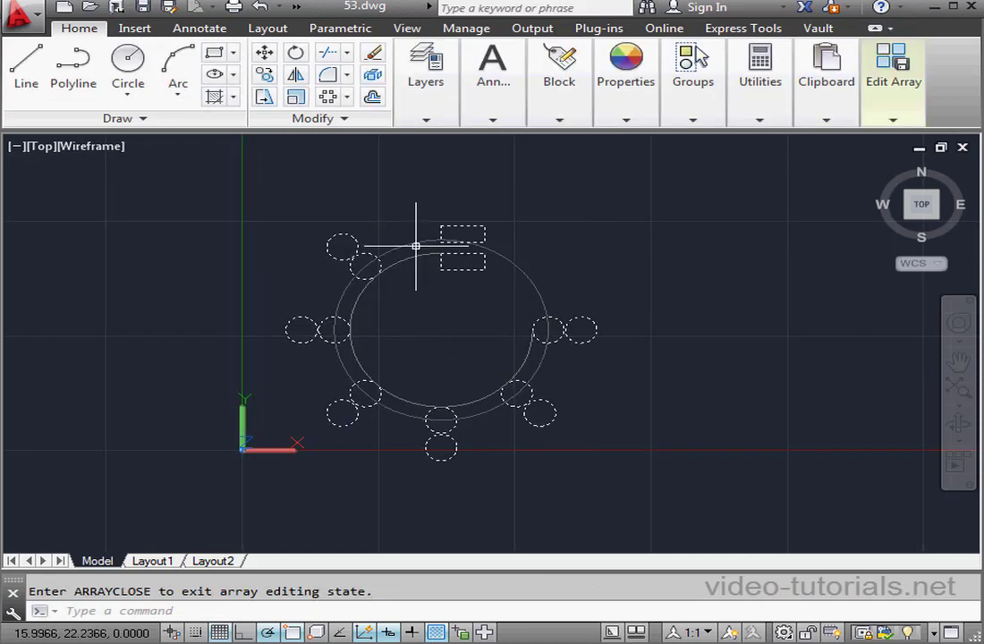
# - Add a larger concentric circle around the outer upper-left circle and save the changes to the array
pyautogui.click(133, 66)
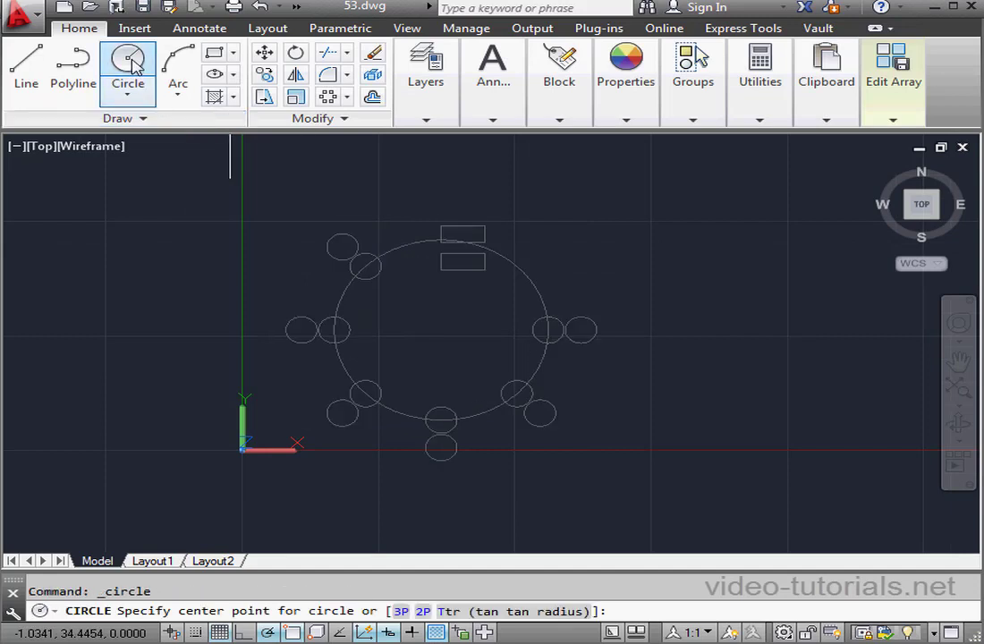
pyautogui.click(341, 246)
pyautogui.click(368, 229)
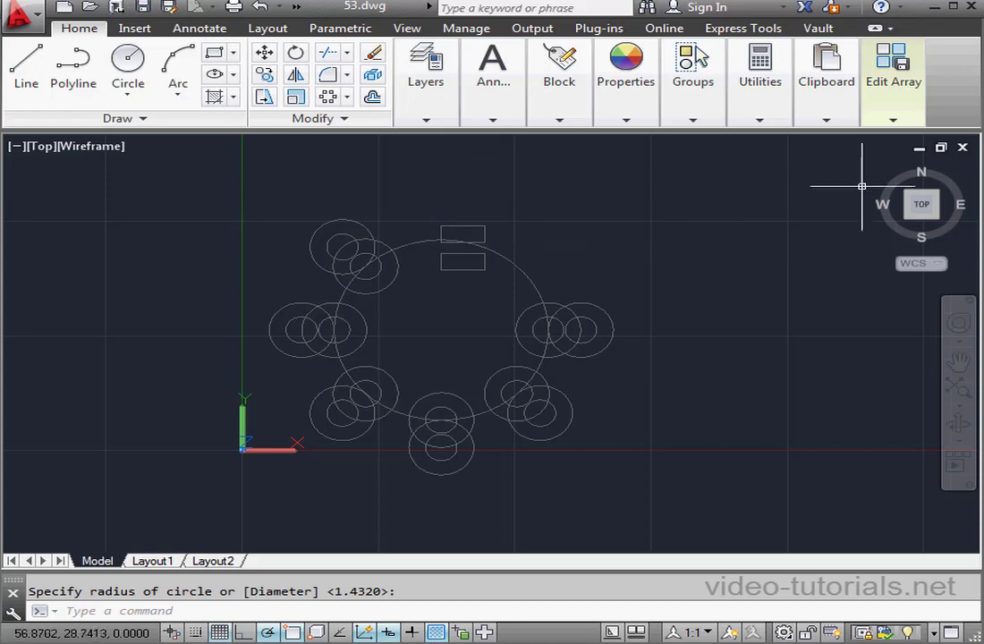
pyautogui.click(892, 119)
pyautogui.click(894, 163)
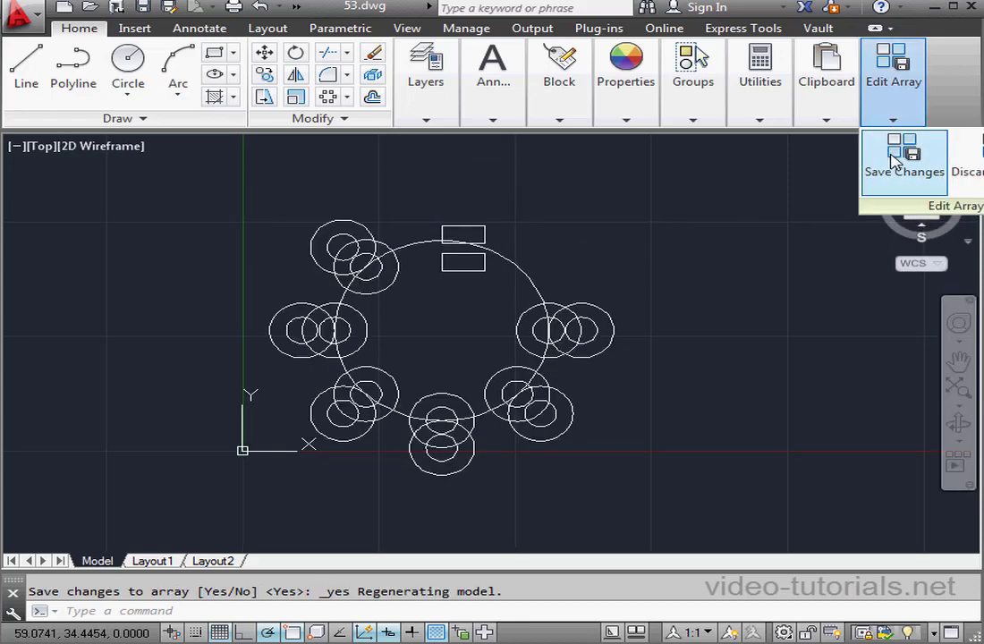